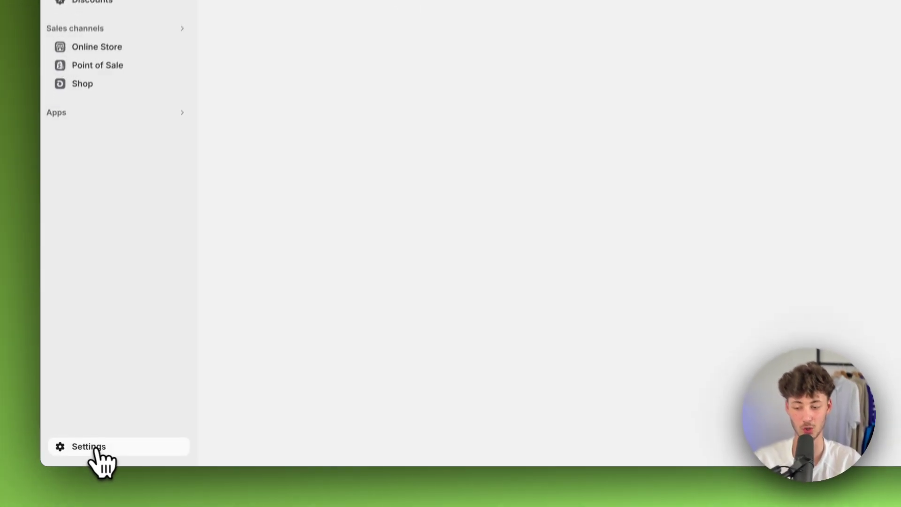
- Open the store Settings and go to the Apps and sales channels section
click(79, 453)
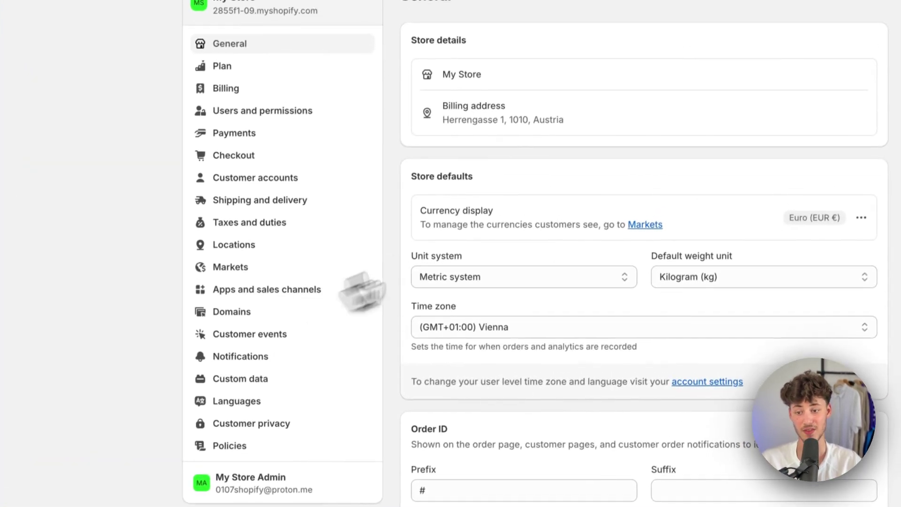
click(291, 293)
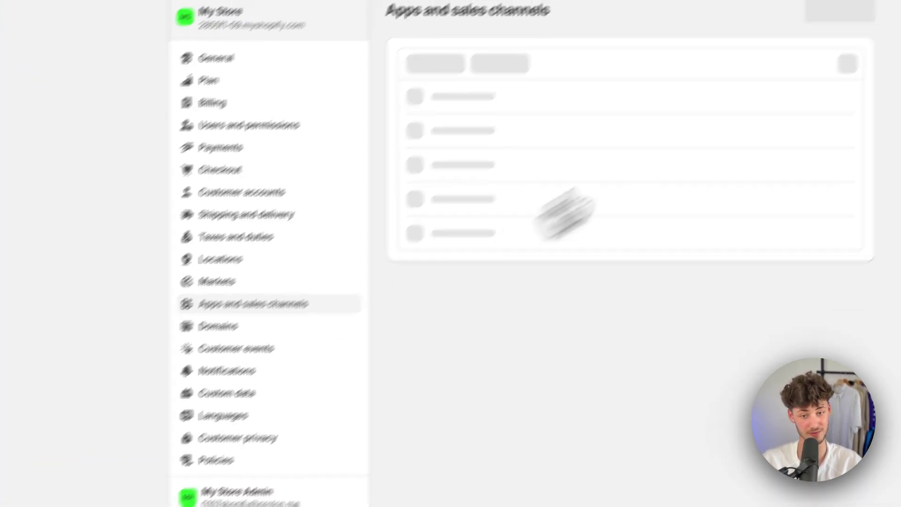
- Search the Shopify App Store for 'product reviews' and open the Loox – Product Reviews App listing
click(676, 119)
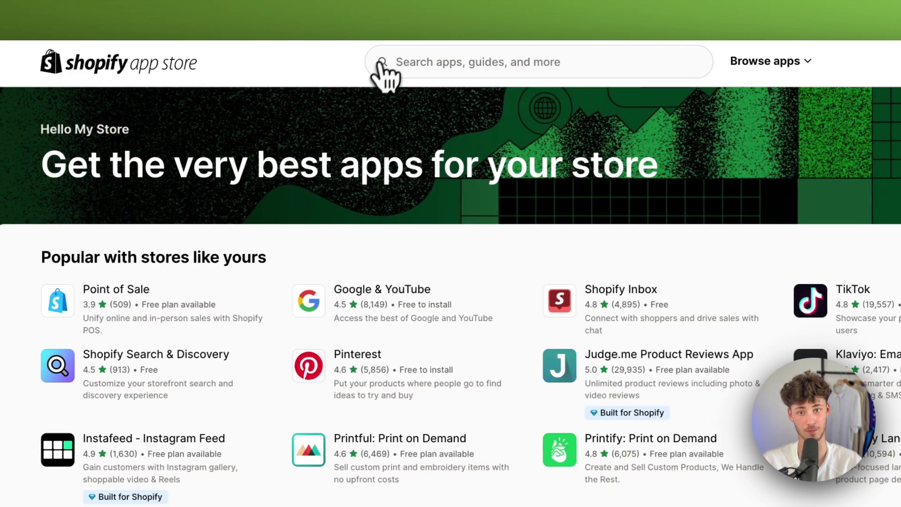
click(411, 61)
text(pr)
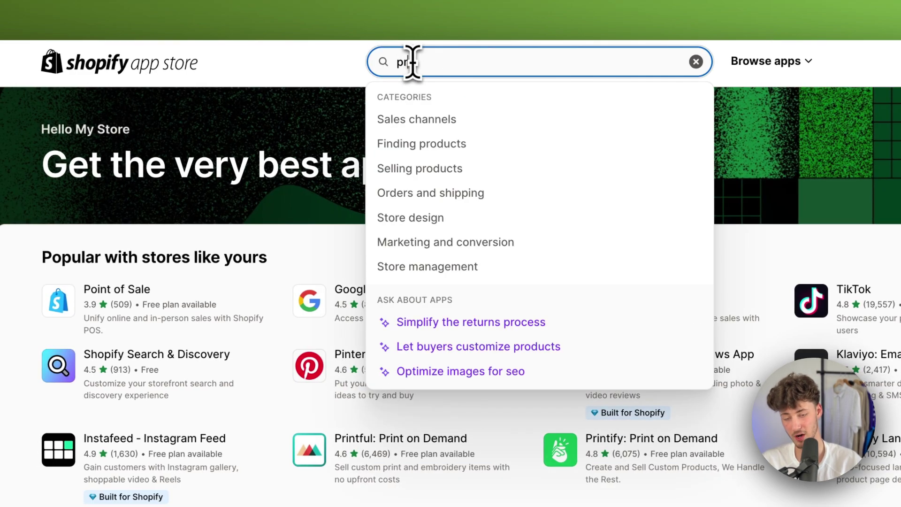
text(oduc)
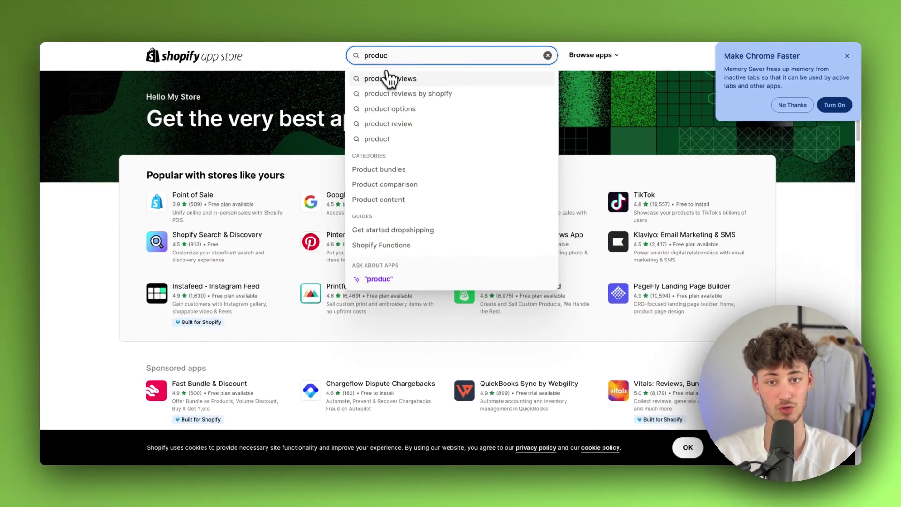
click(386, 79)
scroll(416, 190, down, 2)
scroll(382, 230, down, 10)
scroll(374, 236, up, 12)
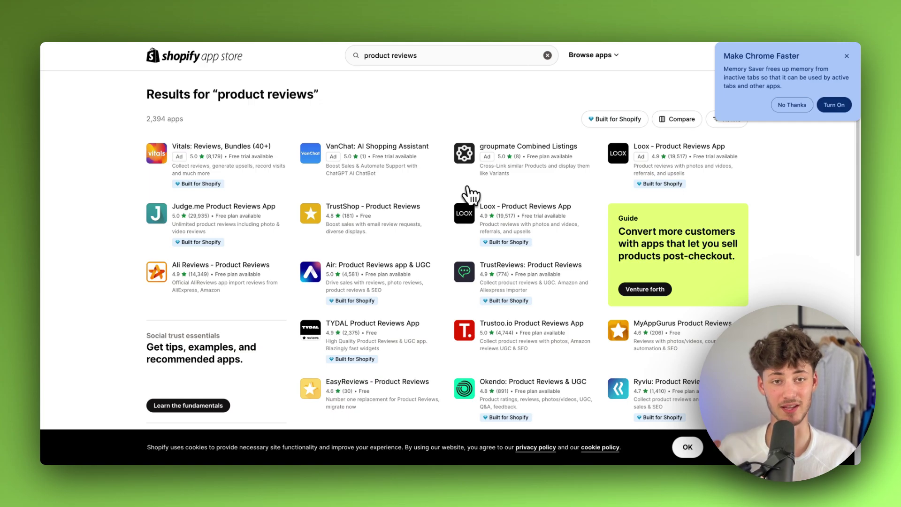
click(491, 212)
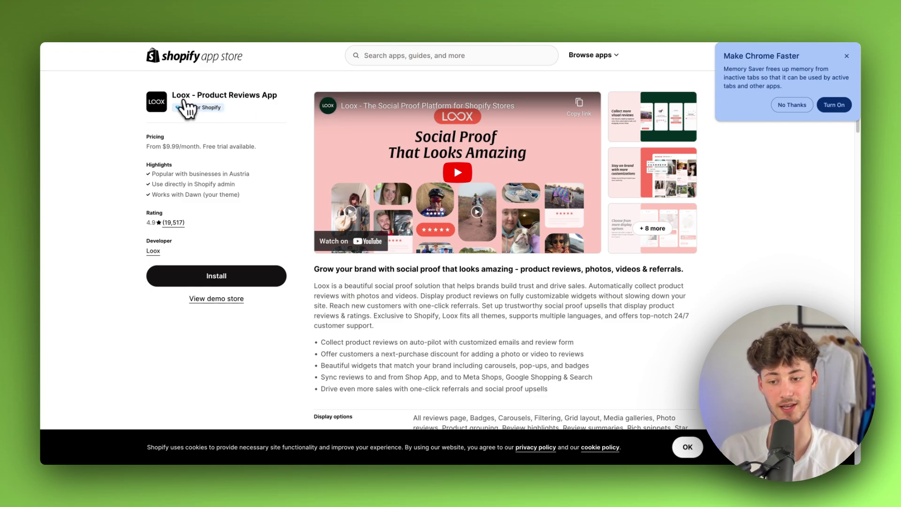
click(229, 298)
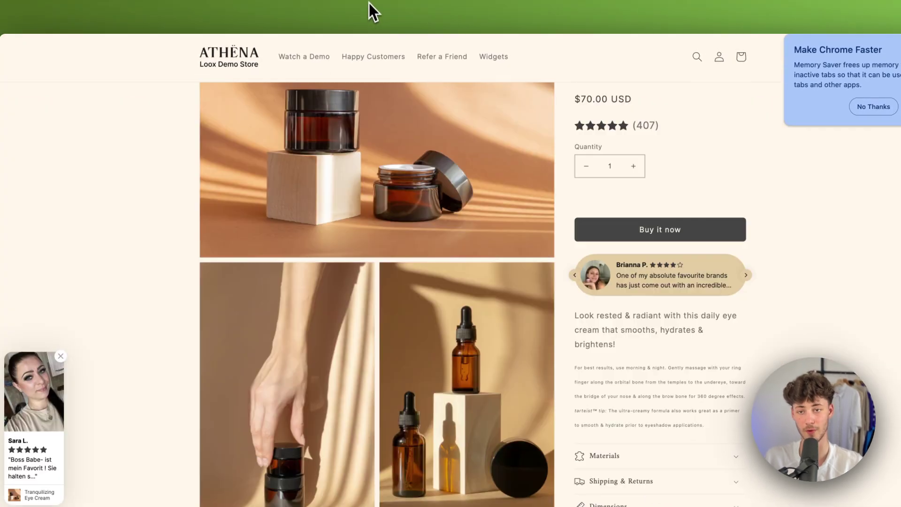
scroll(367, 273, down, 3)
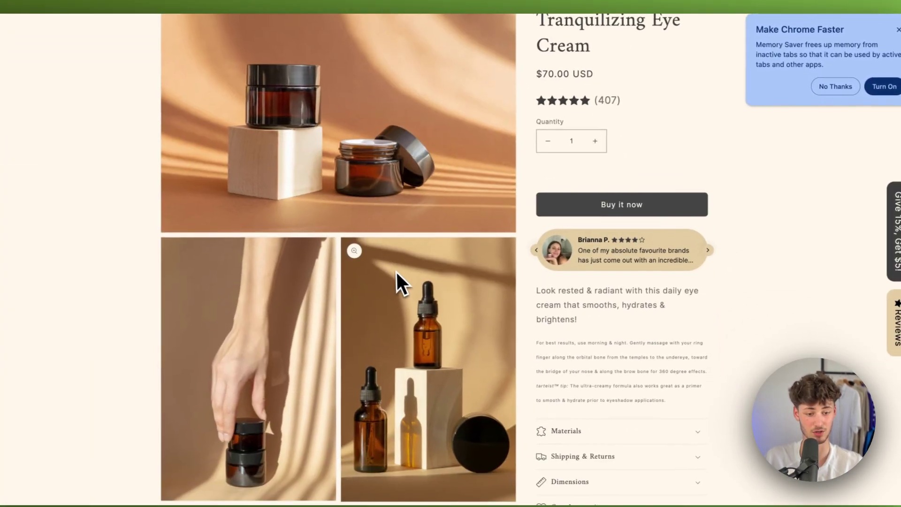
click(674, 263)
scroll(668, 334, down, 10)
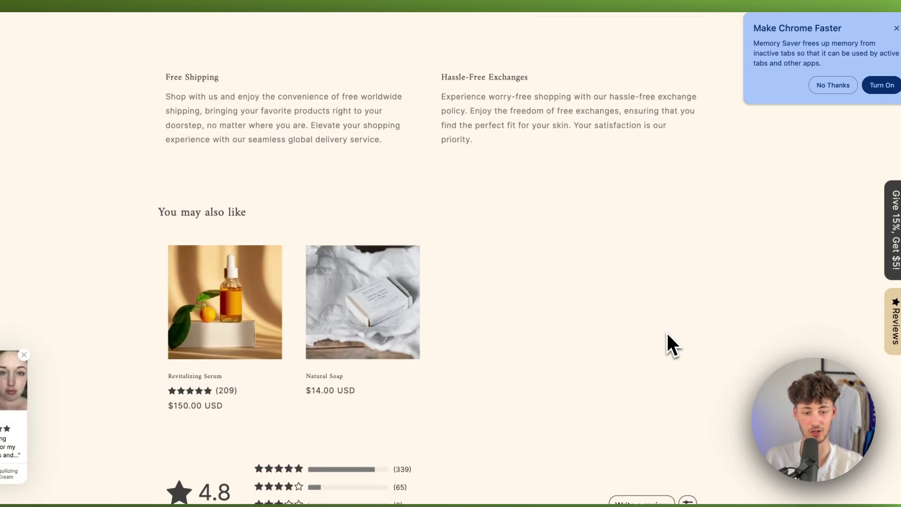
scroll(610, 315, down, 5)
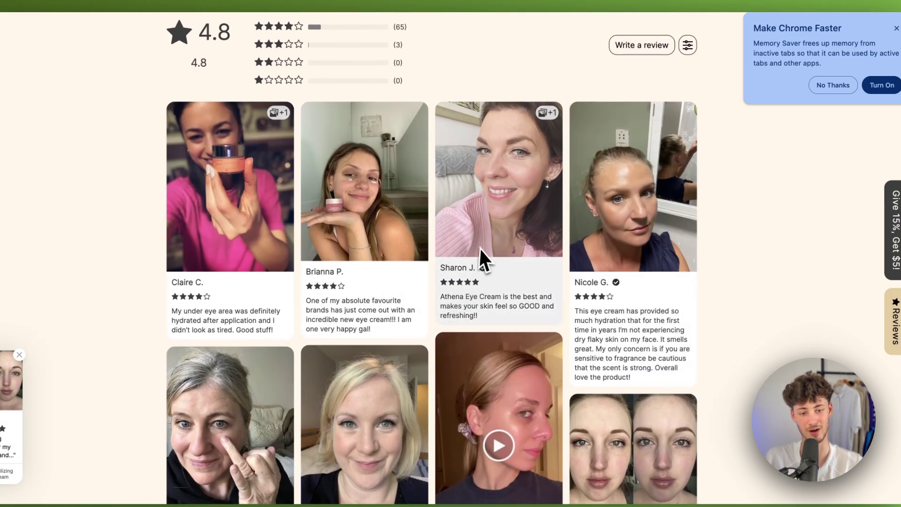
scroll(479, 247, down, 3)
scroll(480, 247, down, 4)
scroll(480, 247, down, 1)
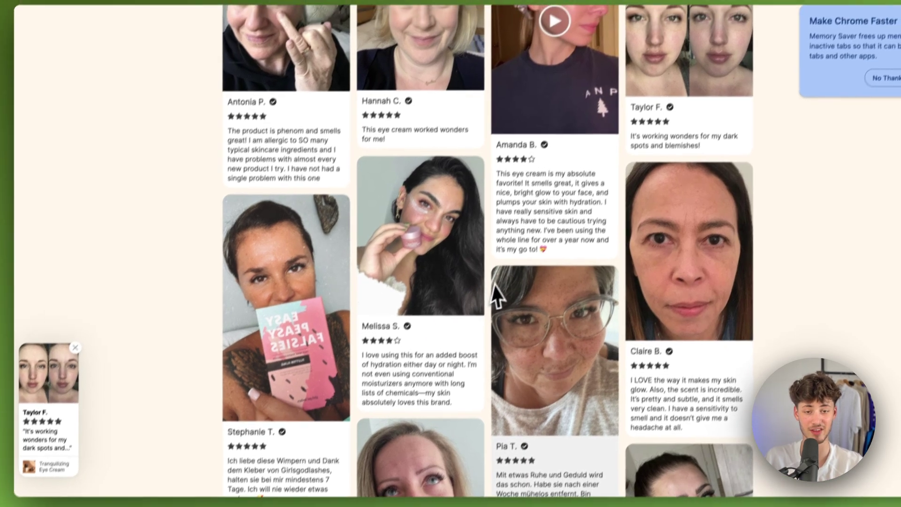
scroll(483, 304, up, 10)
scroll(484, 303, up, 2)
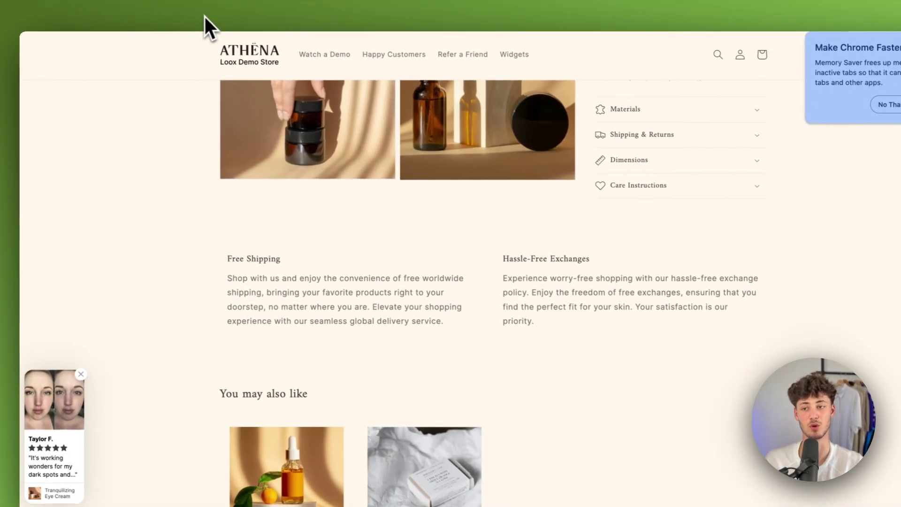
click(209, 4)
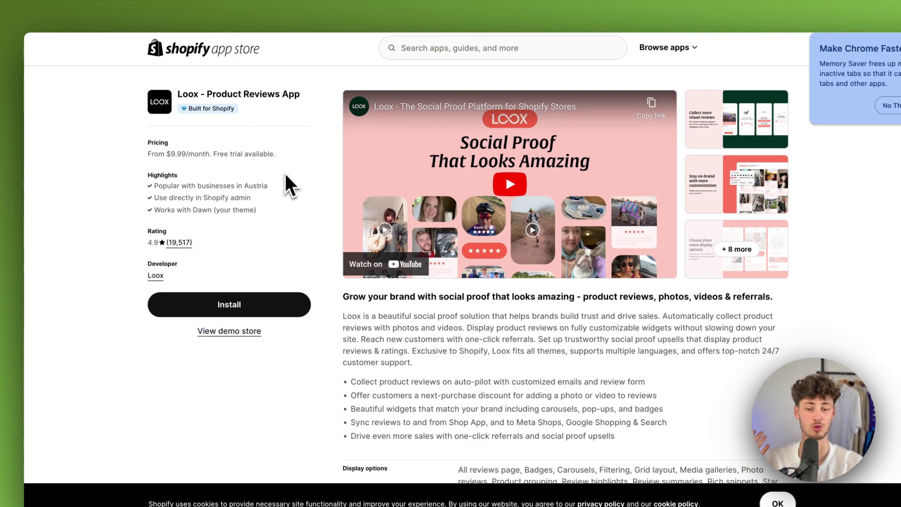
- Install Loox Reviews with its requested access and choose the Scale plan's 14-day trial
click(233, 304)
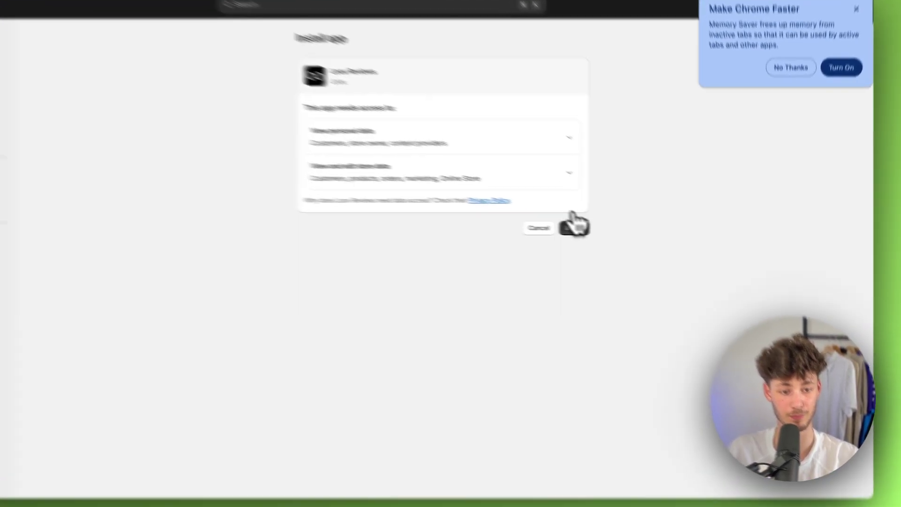
click(502, 205)
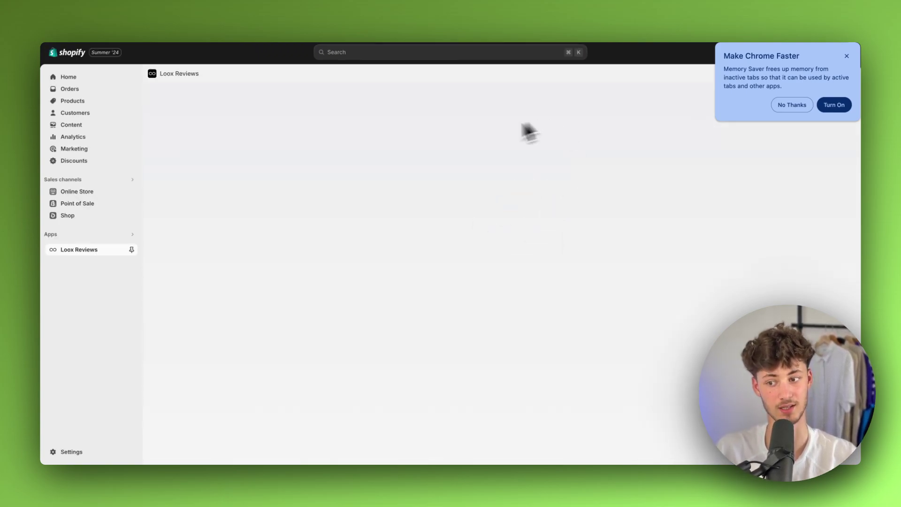
scroll(413, 319, down, 3)
scroll(426, 294, up, 3)
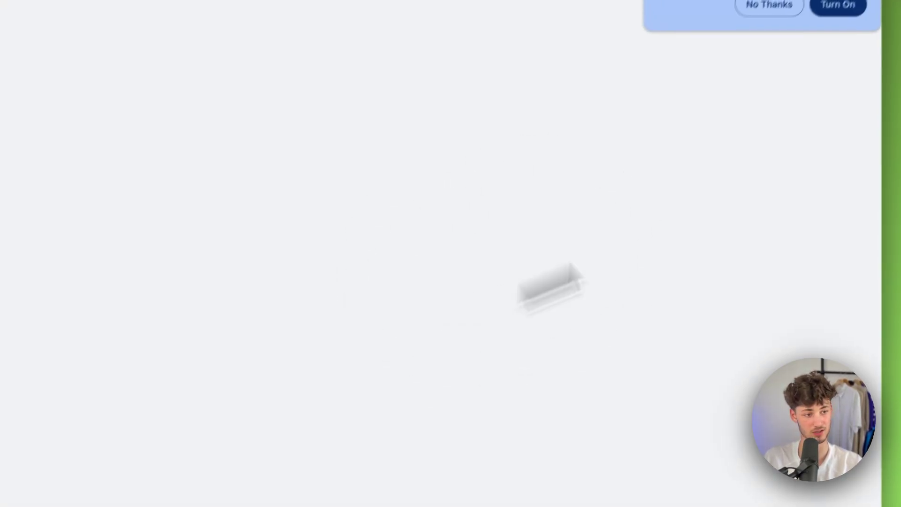
click(843, 64)
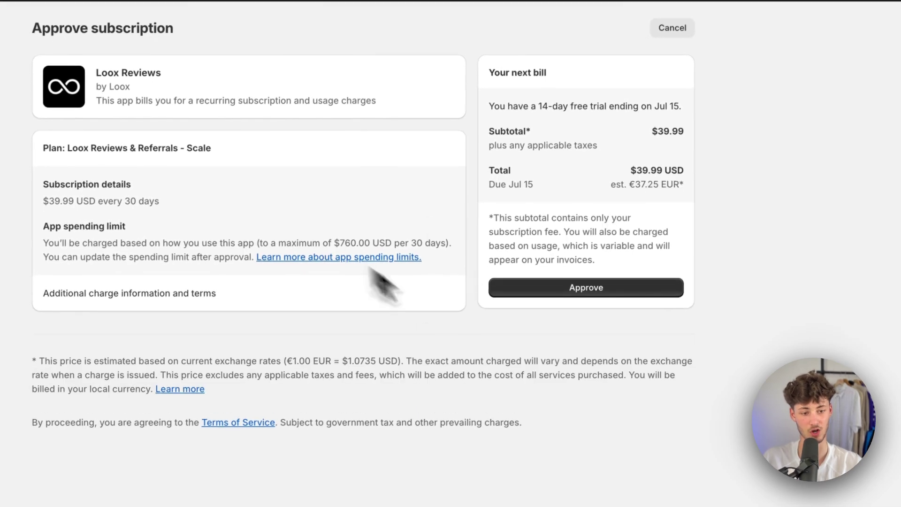
- Approve the Loox subscription and start setup, keeping English as the primary language
click(590, 288)
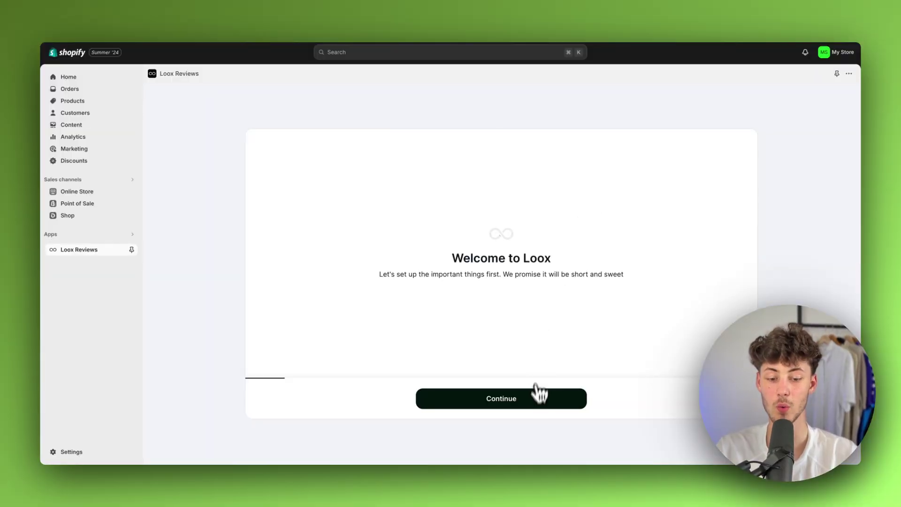
click(536, 388)
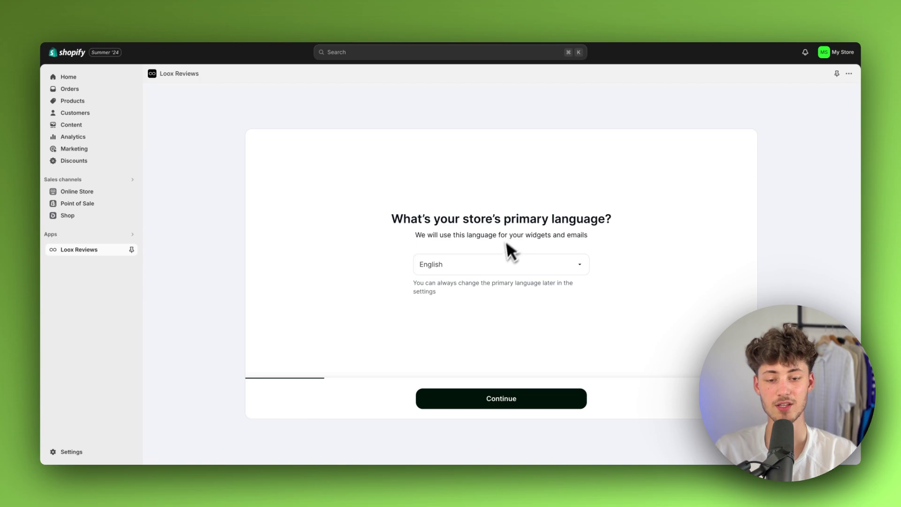
drag(650, 221, 373, 225)
click(371, 227)
click(516, 405)
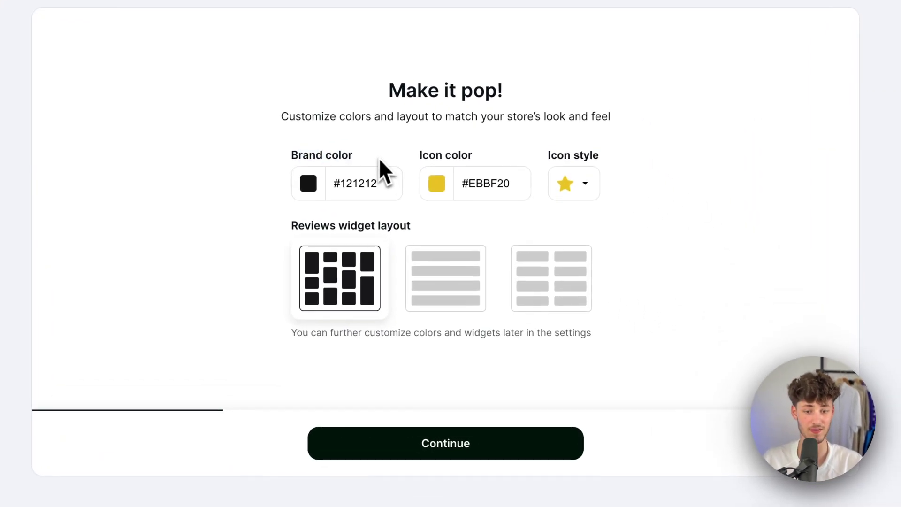
- Make the rating icon a flame and colour it bright red
triple_click(337, 148)
triple_click(437, 154)
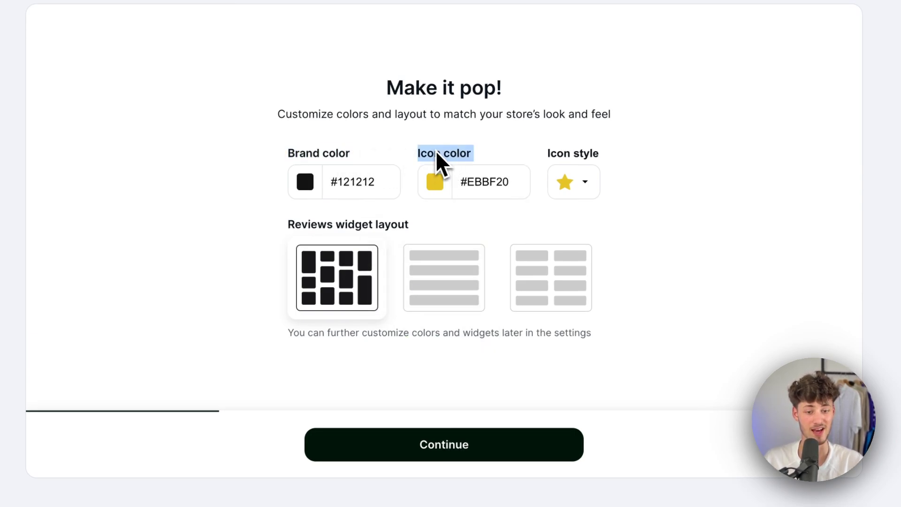
click(584, 181)
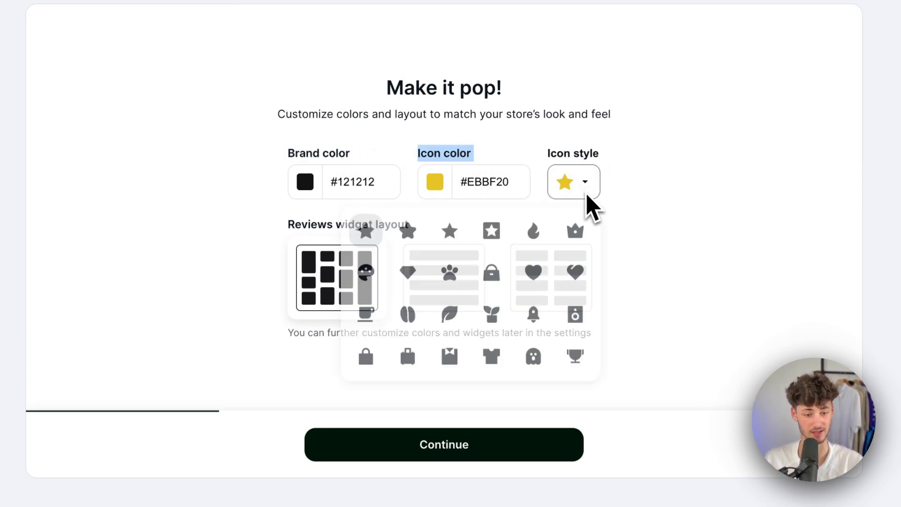
click(532, 234)
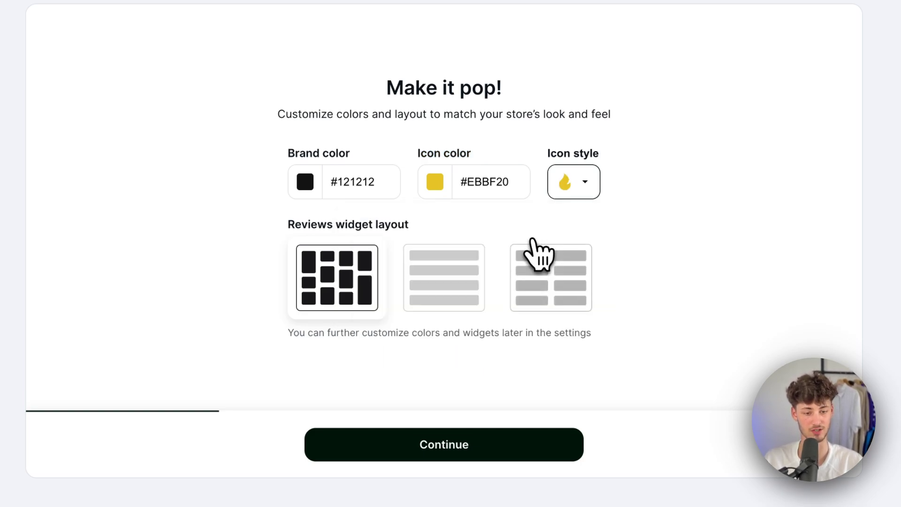
click(433, 183)
click(382, 342)
drag(382, 342, 362, 342)
drag(491, 222, 466, 215)
click(638, 216)
- Set the brand colour to blue and save the style settings
click(310, 184)
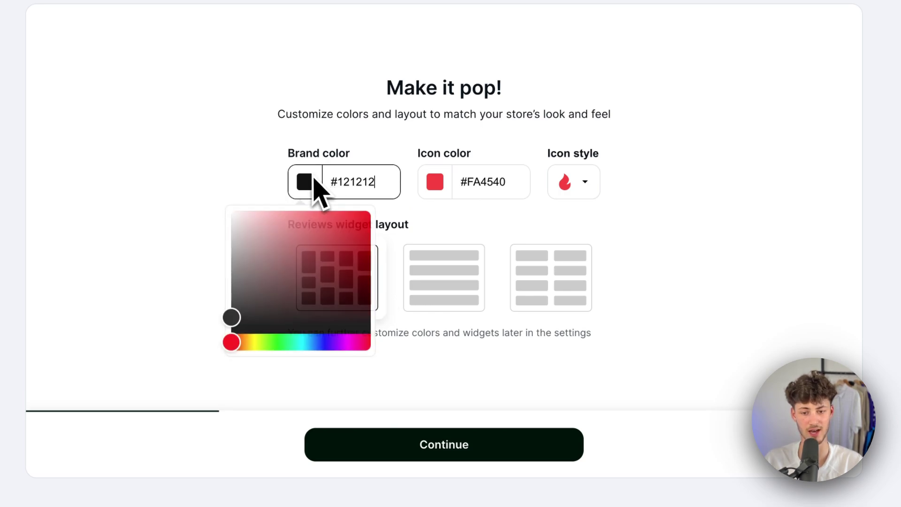
click(290, 342)
drag(291, 344, 300, 342)
click(361, 222)
drag(364, 227, 368, 212)
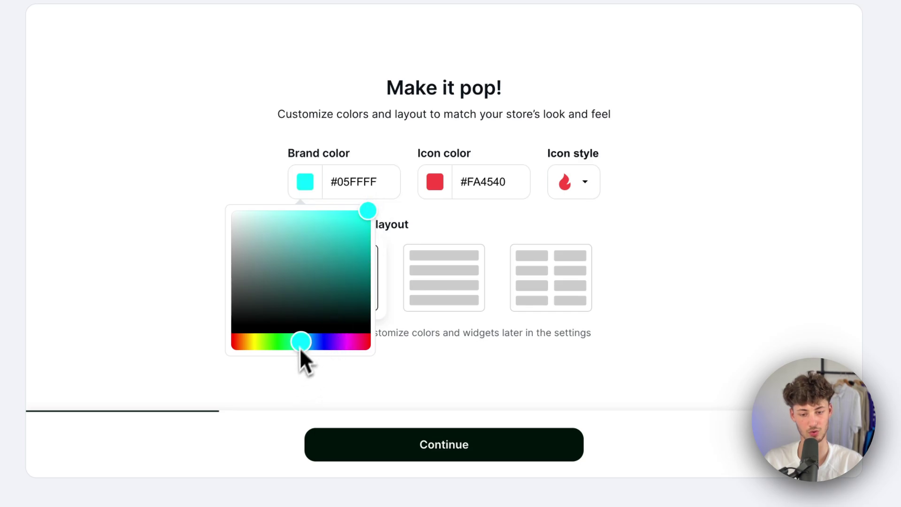
drag(301, 341, 311, 342)
click(368, 216)
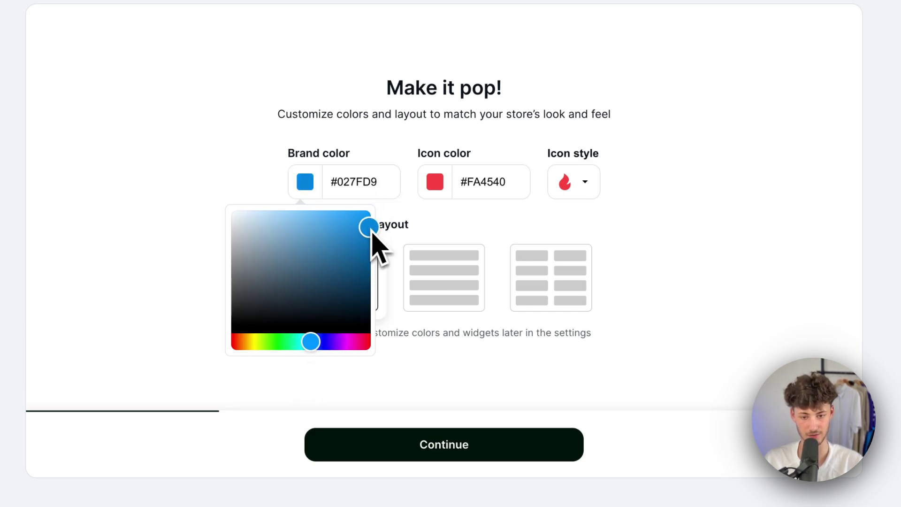
click(449, 449)
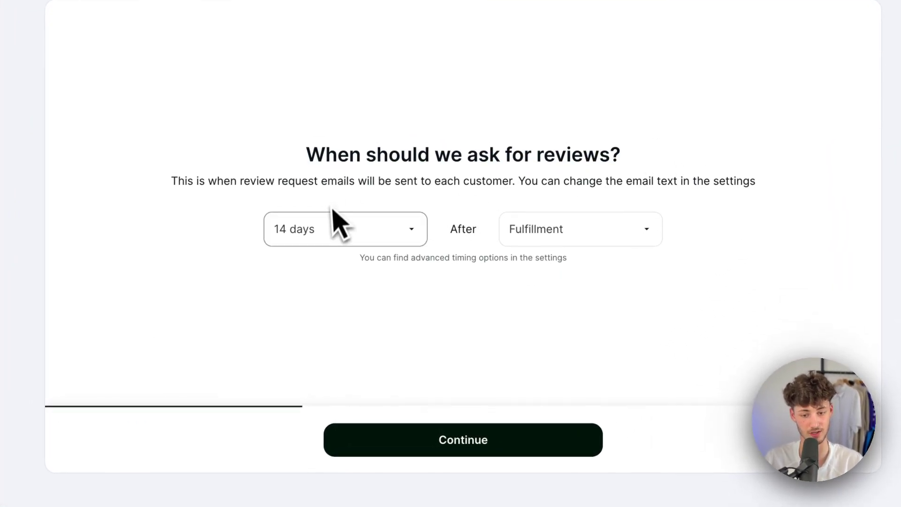
- Browse the delay options but keep review requests at 14 days after fulfillment
click(339, 227)
scroll(381, 324, down, 5)
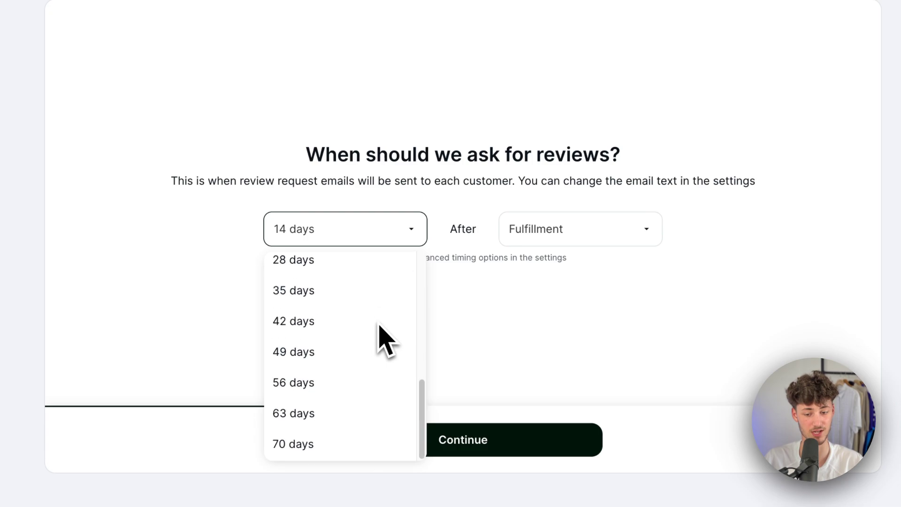
scroll(382, 361, up, 1)
scroll(382, 385, up, 2)
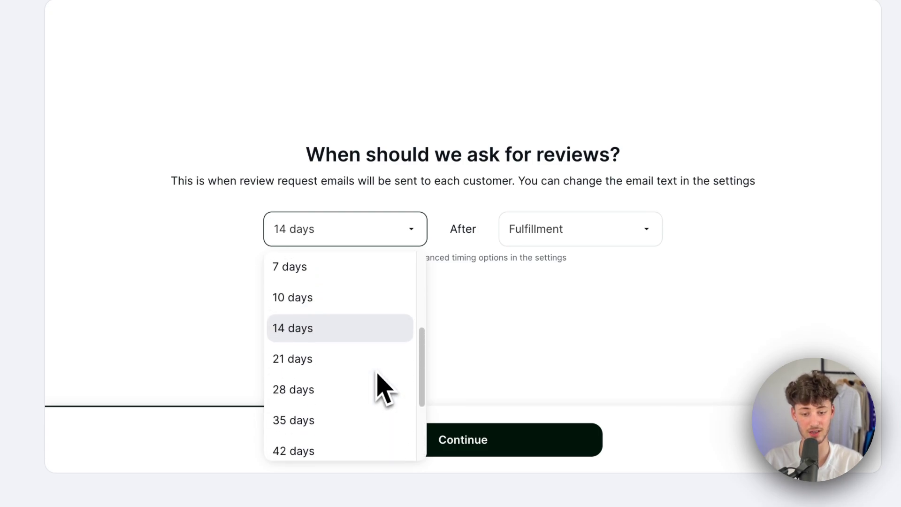
click(544, 254)
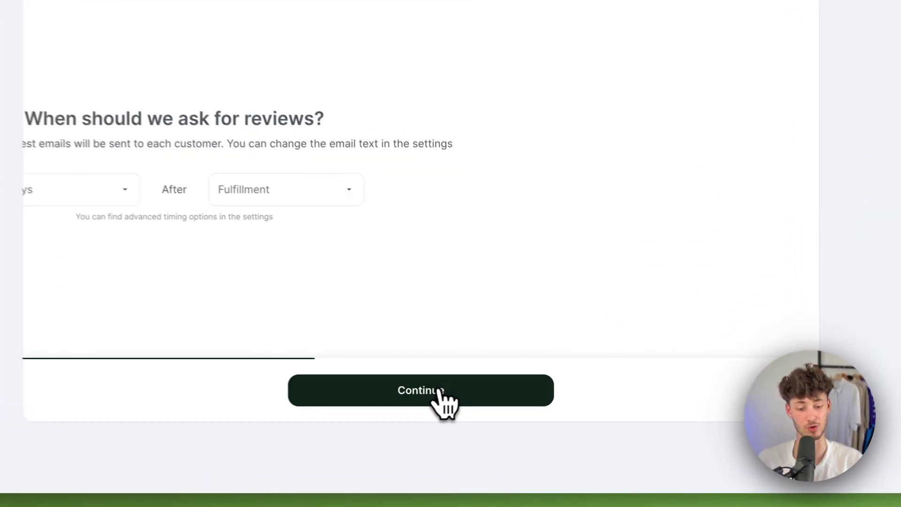
- Choose the '10% for photos | 15% for videos' review discount and continue to referrals
click(439, 392)
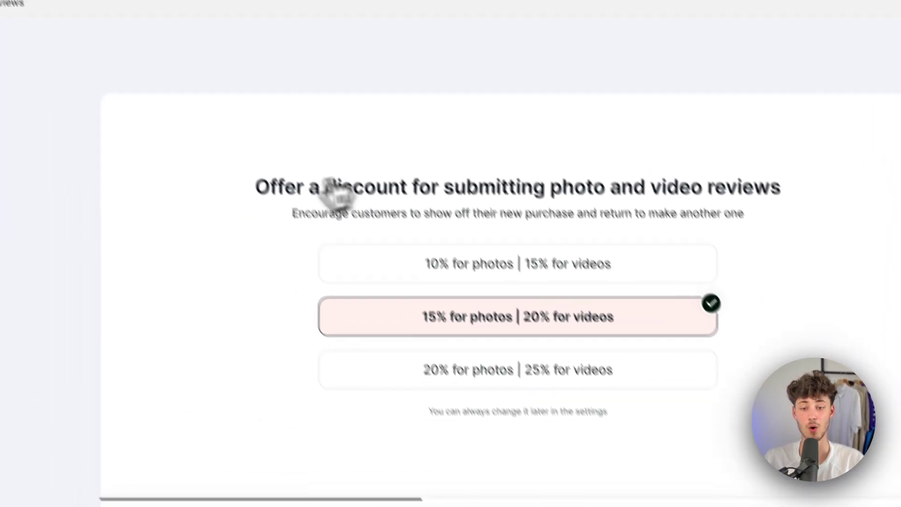
drag(150, 192, 756, 230)
click(459, 201)
drag(455, 168, 577, 174)
click(565, 169)
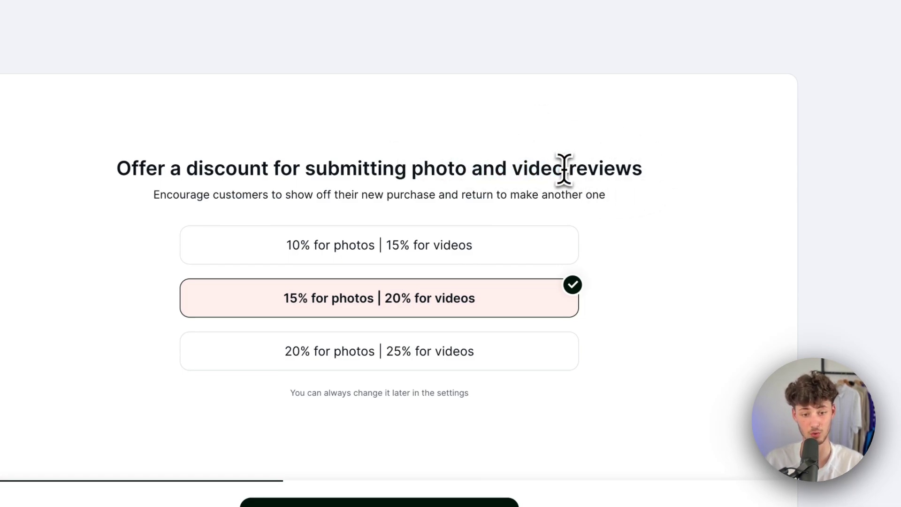
click(497, 241)
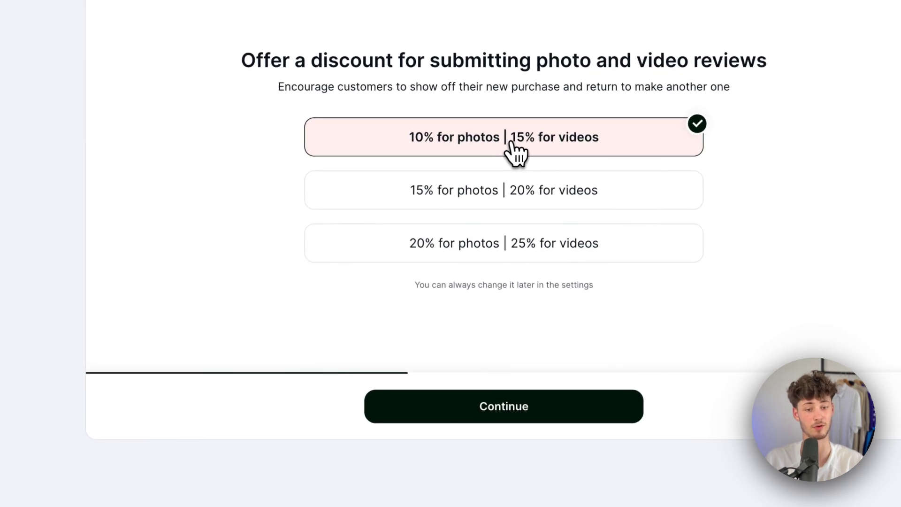
click(513, 148)
click(535, 155)
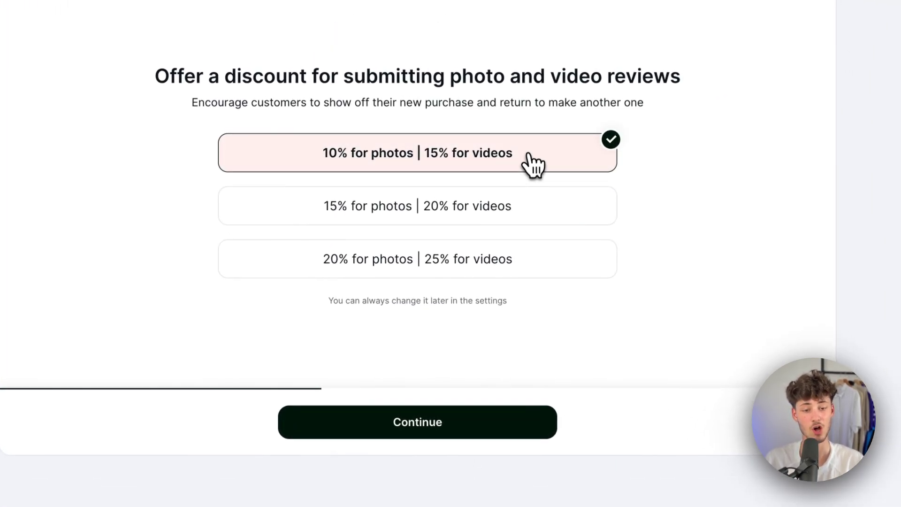
click(478, 153)
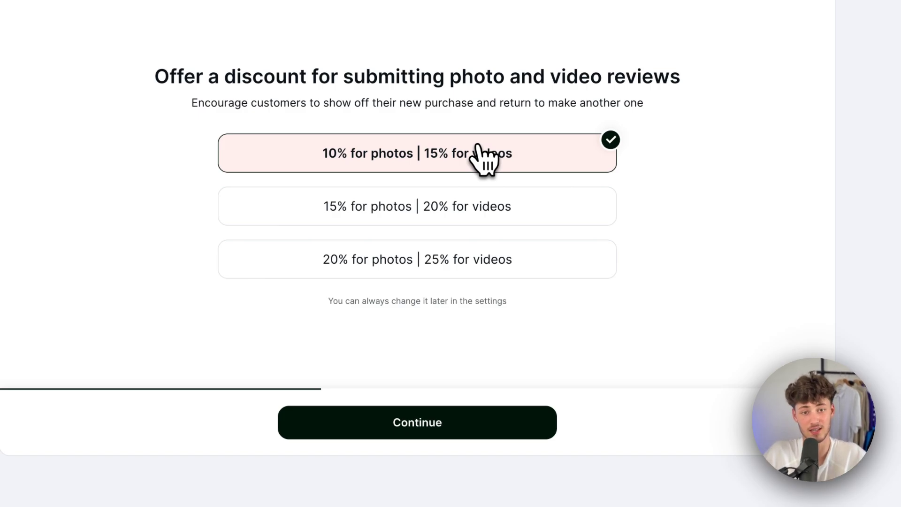
click(474, 427)
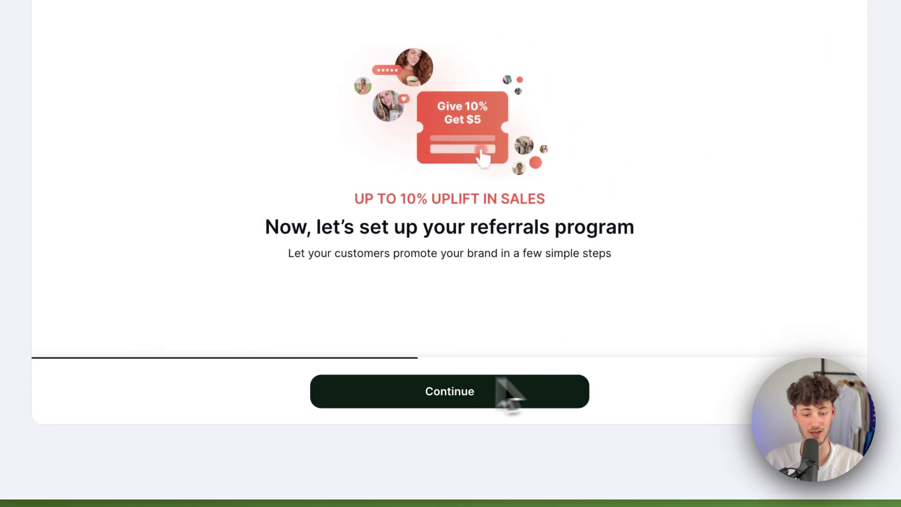
- Keep both referral widgets and the 10% friend discount with €5 advocate reward
drag(262, 227, 615, 258)
click(607, 252)
click(547, 401)
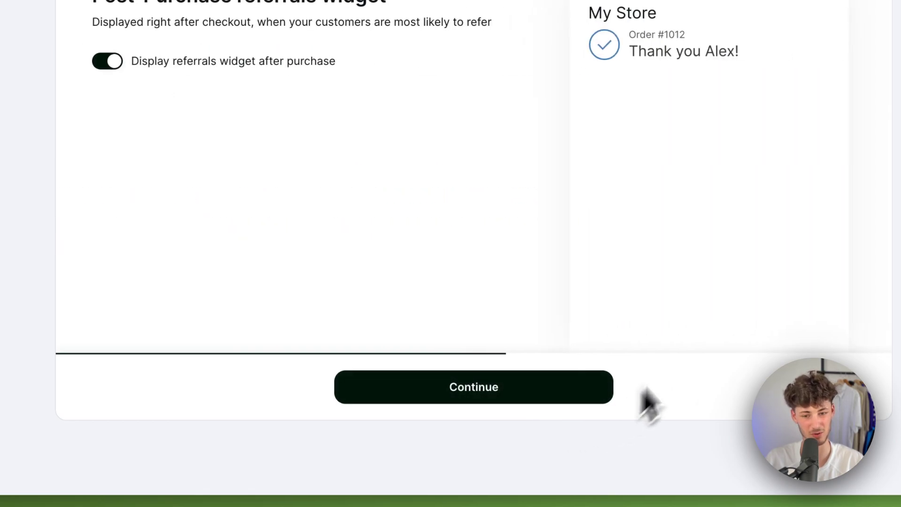
click(514, 395)
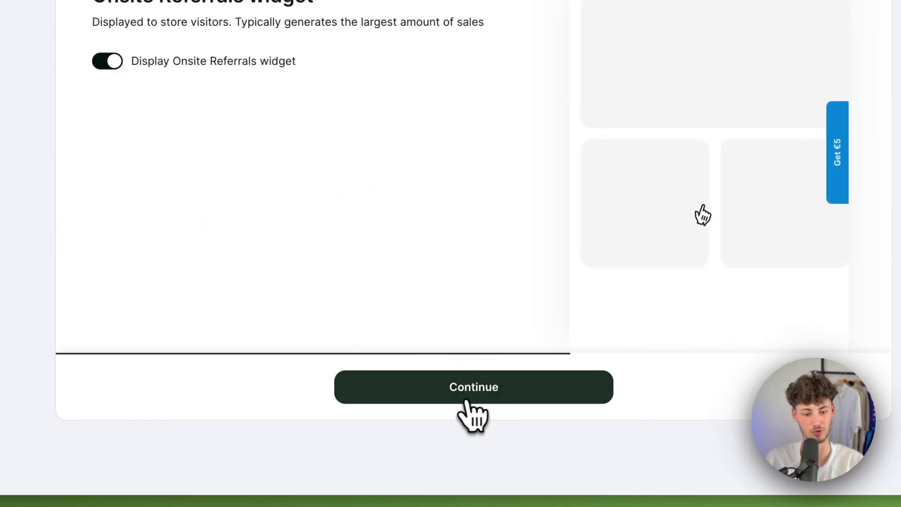
click(473, 394)
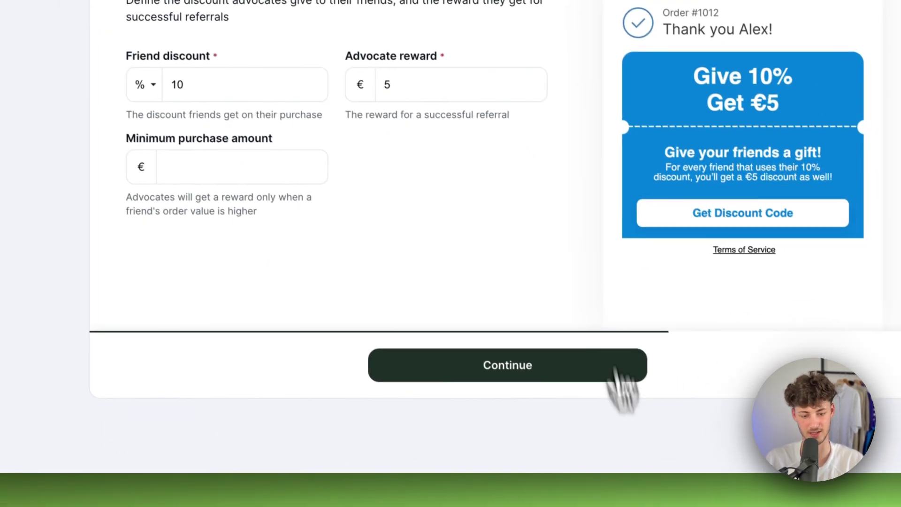
click(617, 373)
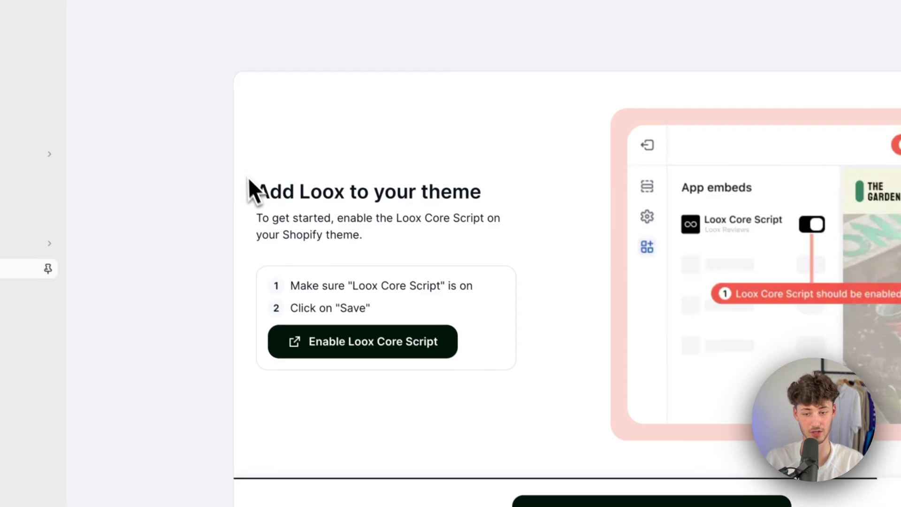
drag(249, 185, 547, 195)
click(367, 176)
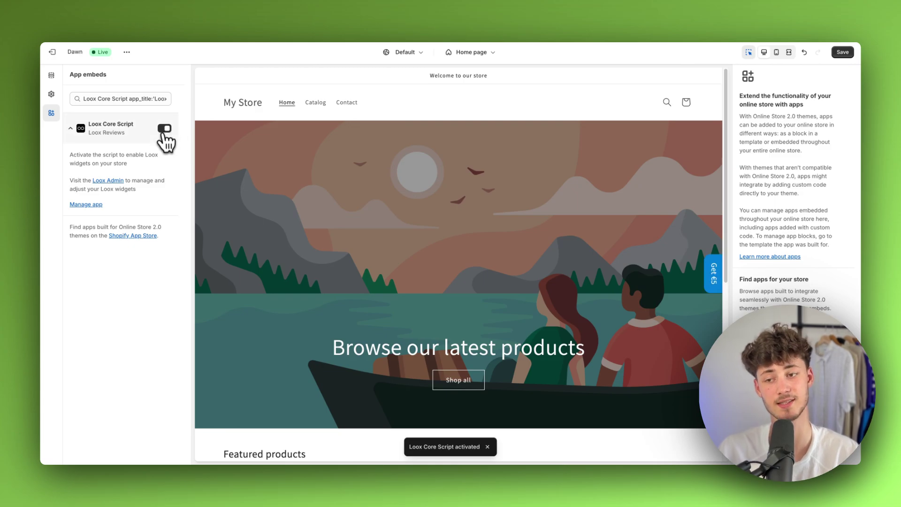
- Save the theme with Loox Core Script enabled and return to the Loox admin
click(843, 52)
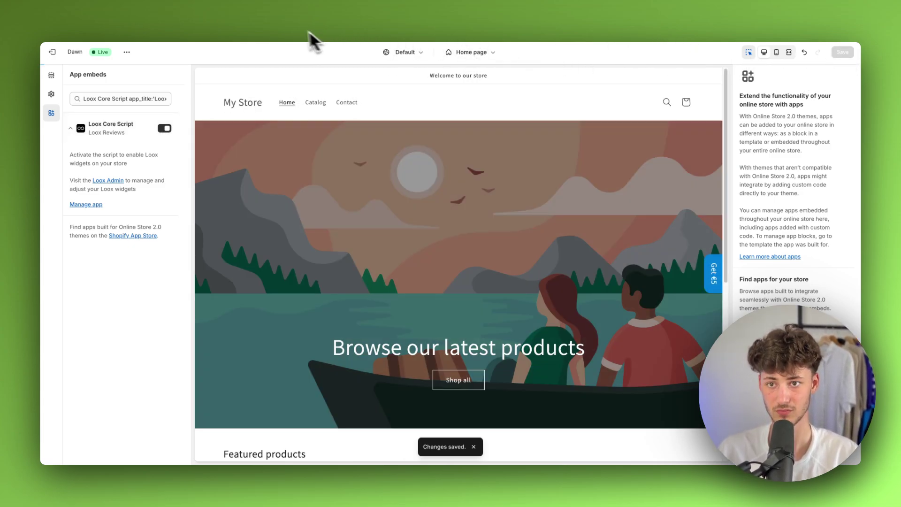
click(257, 15)
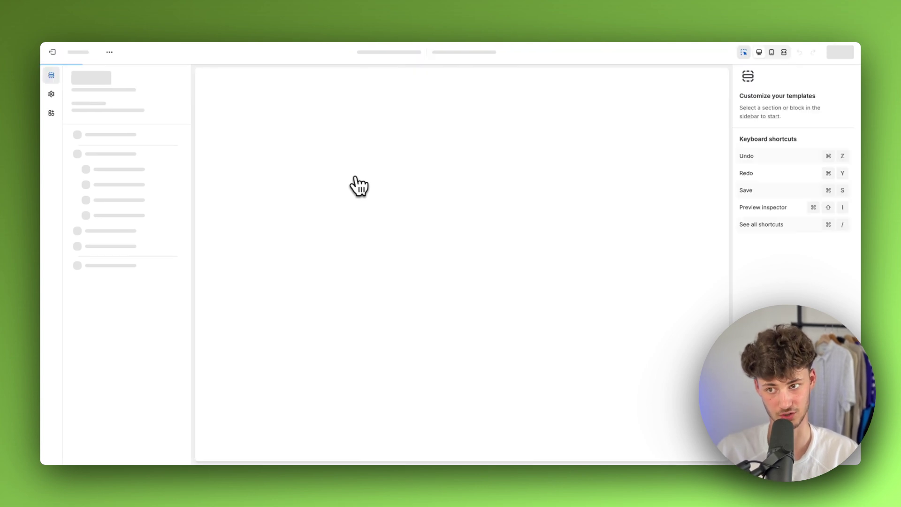
- Save the Default product template with the Product Reviews Widget in its Apps section
scroll(544, 171, down, 10)
scroll(545, 174, down, 5)
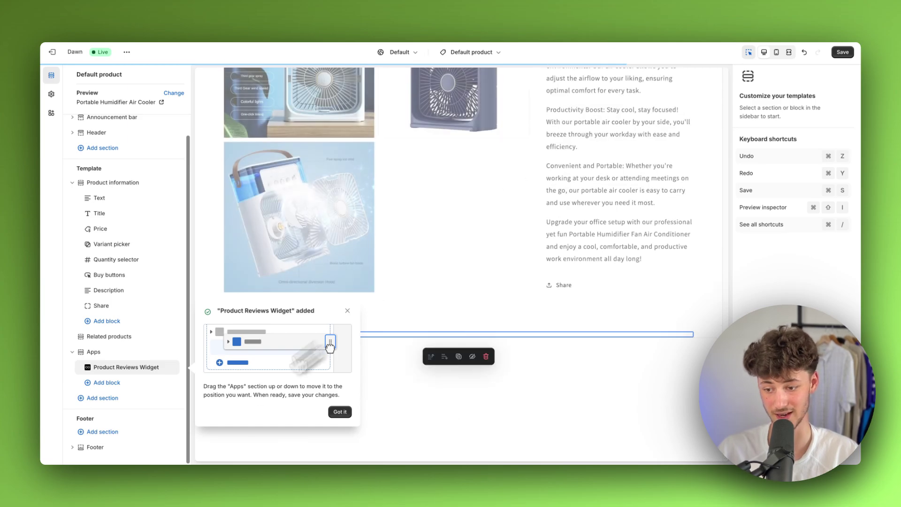
scroll(510, 361, down, 6)
scroll(513, 360, up, 1)
scroll(503, 338, up, 3)
scroll(488, 308, down, 2)
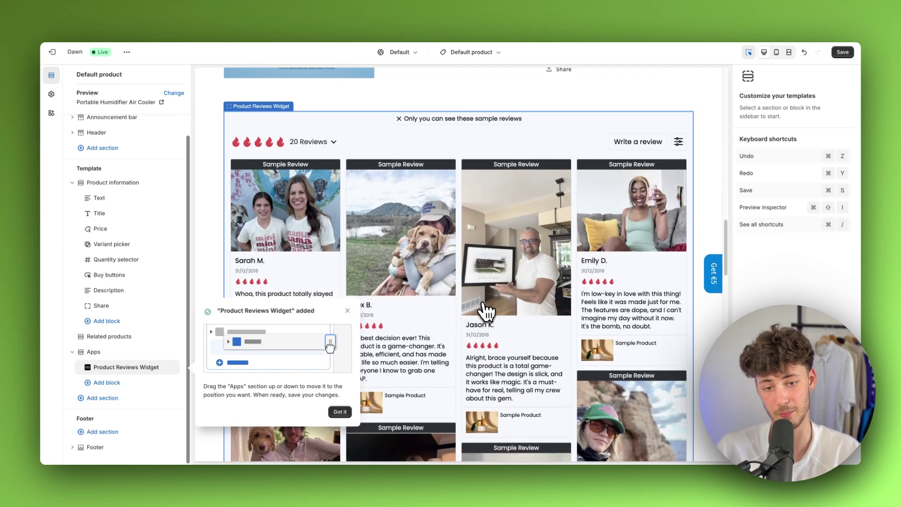
scroll(498, 282, up, 4)
click(843, 53)
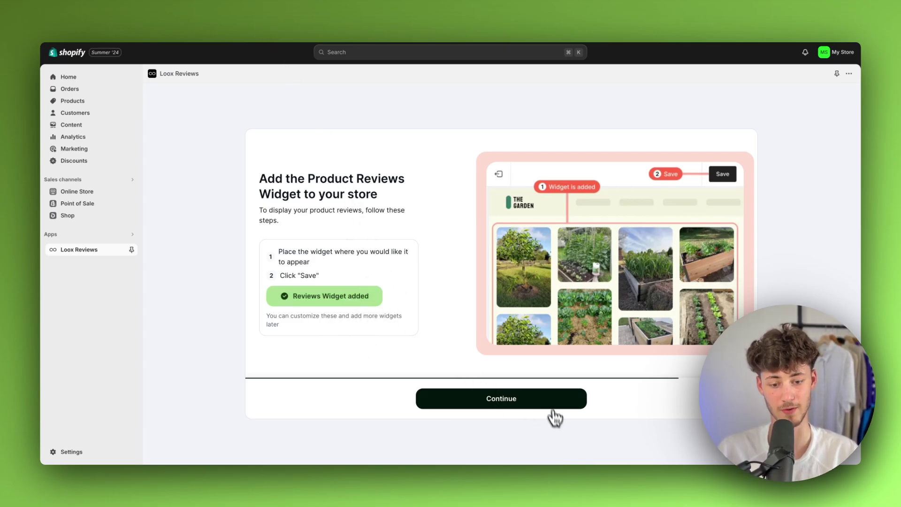
- Add the Loox Rating Widget block and drag it directly under Price in the product information
click(553, 408)
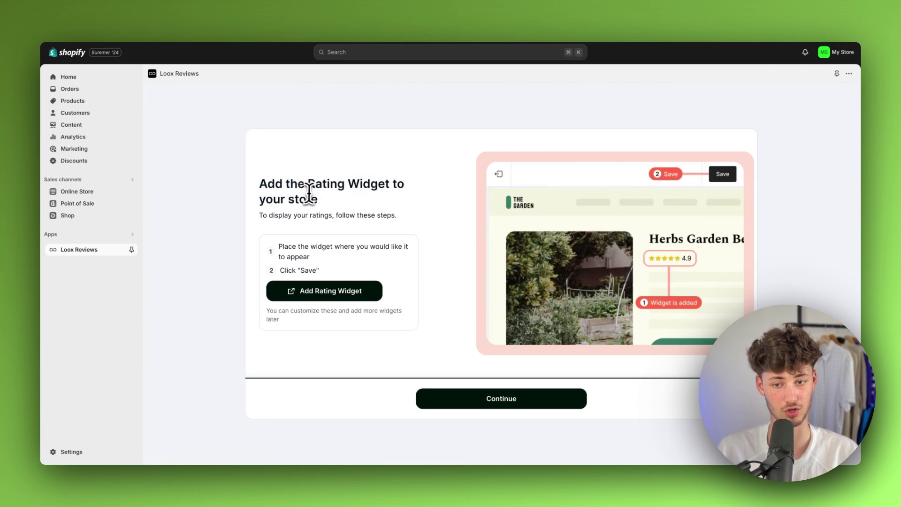
click(336, 296)
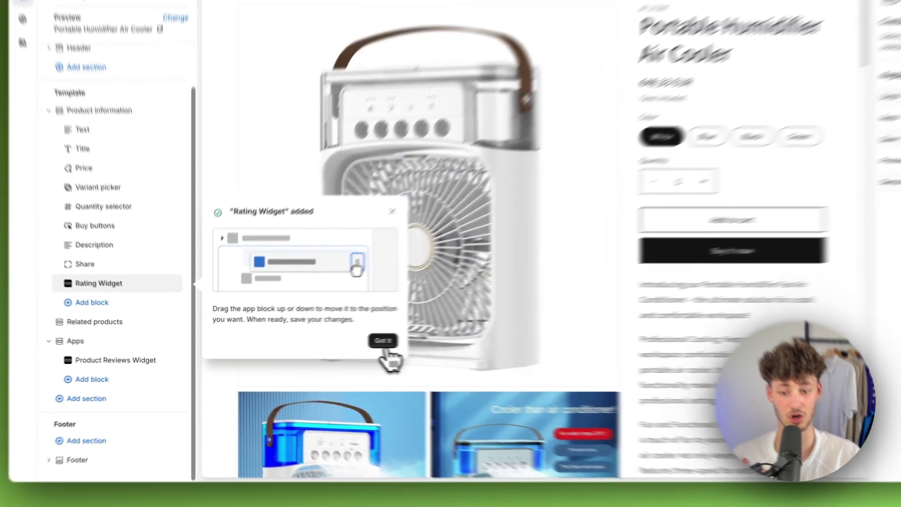
click(340, 351)
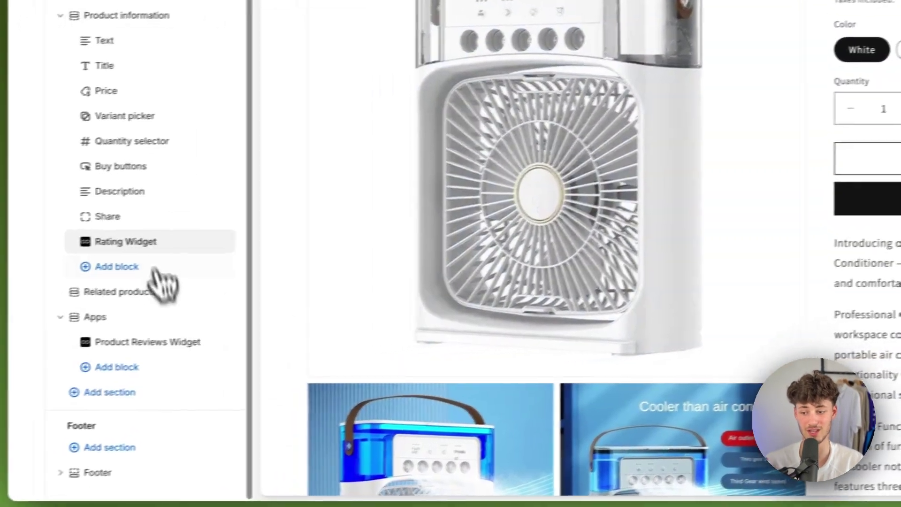
click(162, 241)
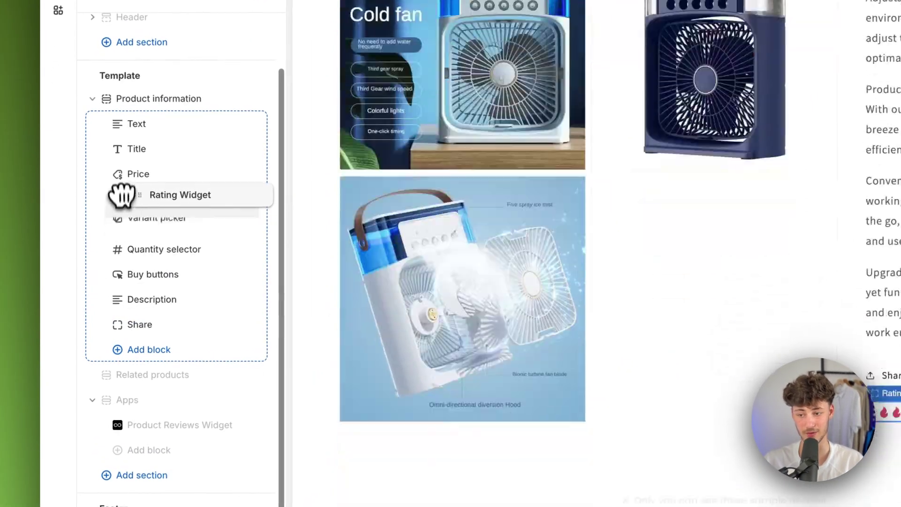
drag(92, 311, 90, 225)
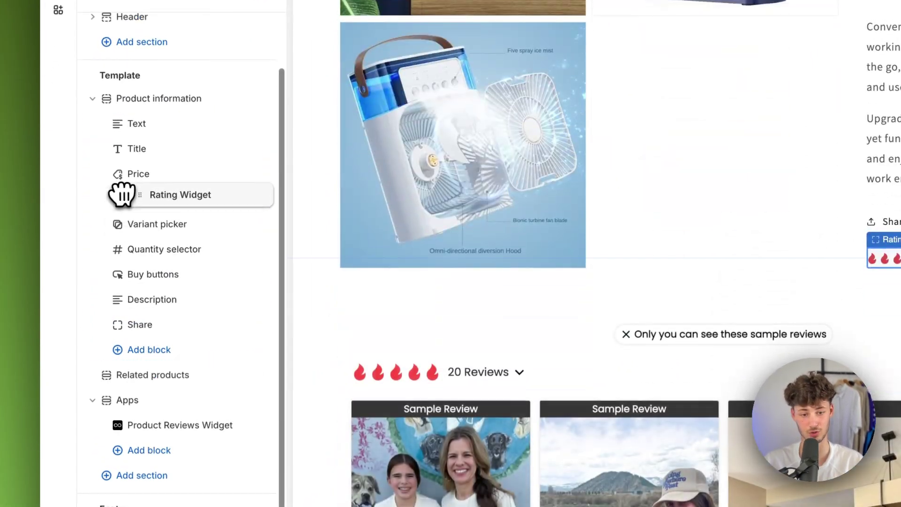
drag(122, 194, 122, 195)
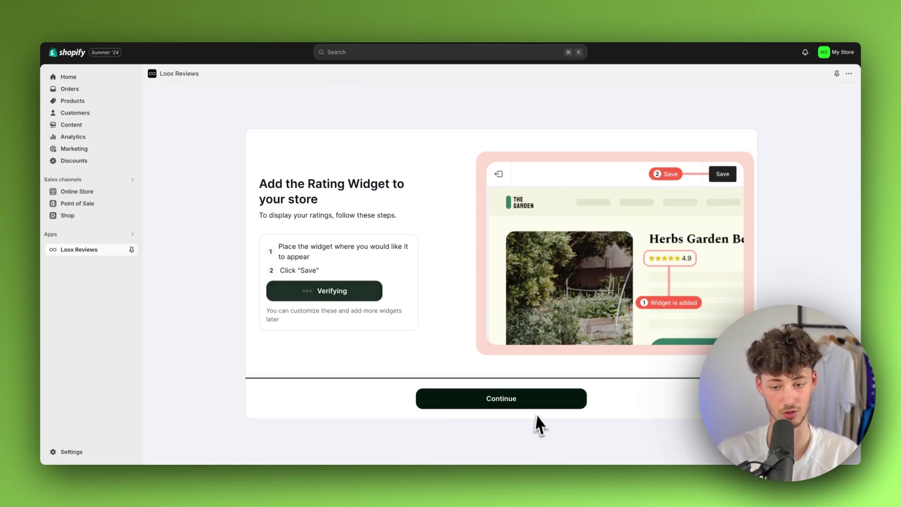
- Complete the remaining Loox onboarding steps and go to Import reviews
click(534, 403)
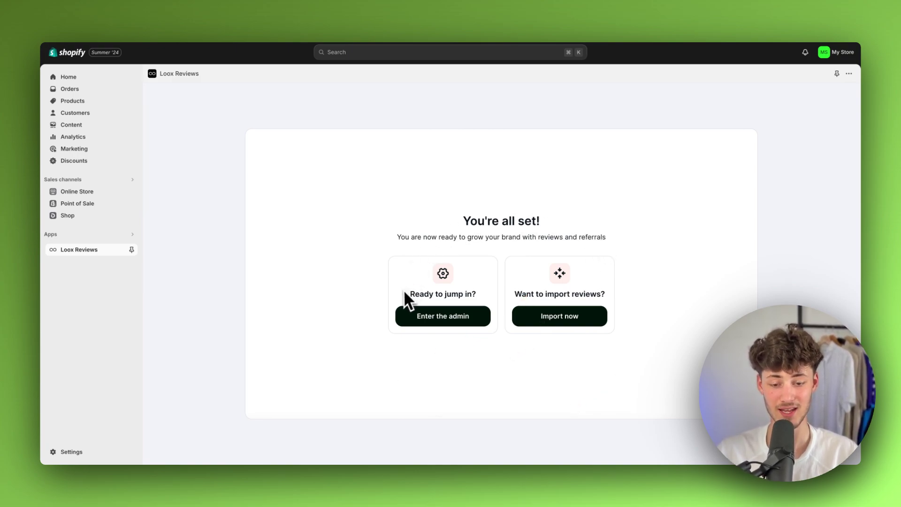
click(476, 291)
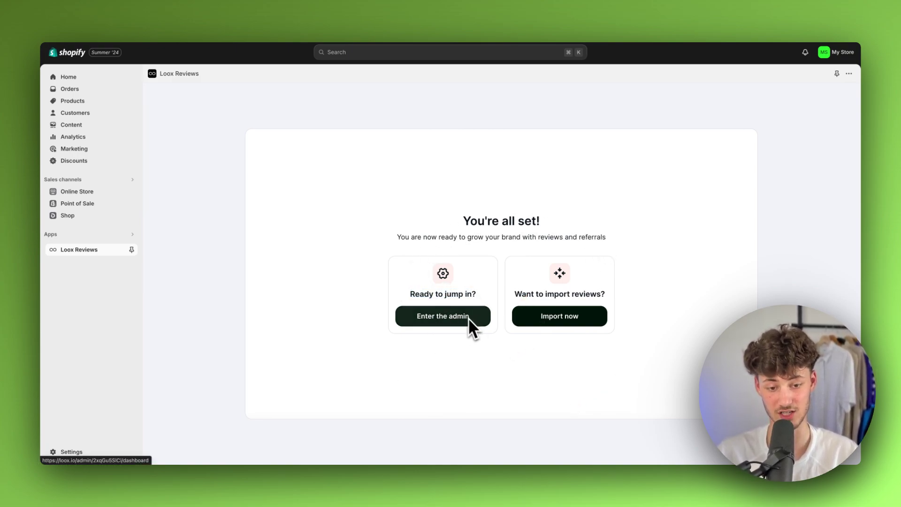
click(653, 296)
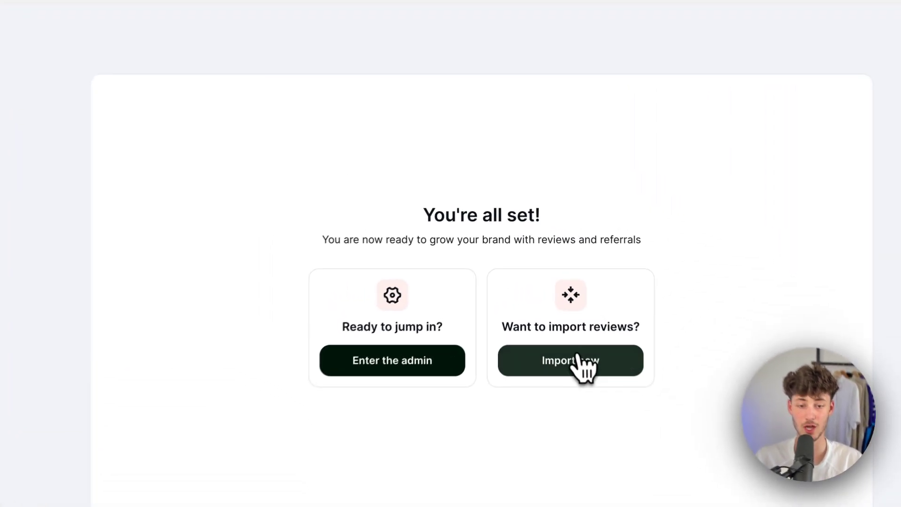
click(567, 320)
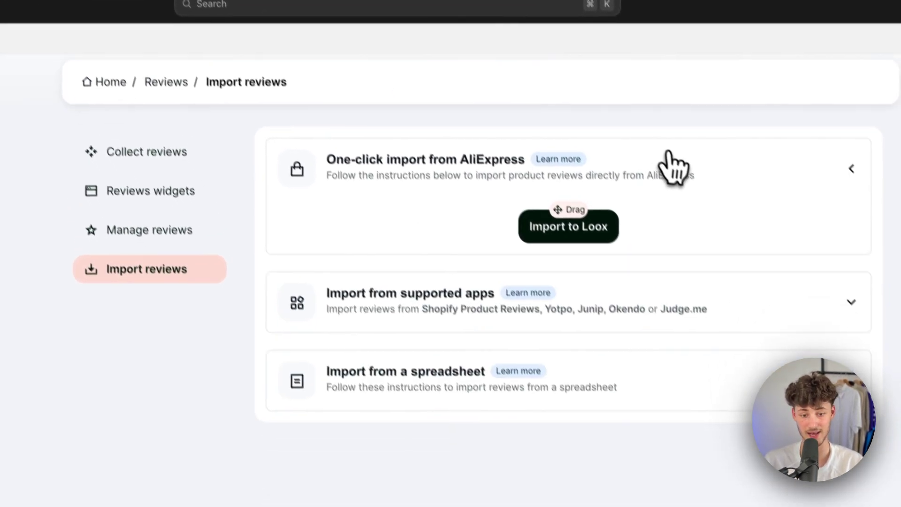
- Browse the AliExpress, supported apps and spreadsheet import instructions
click(674, 164)
click(488, 250)
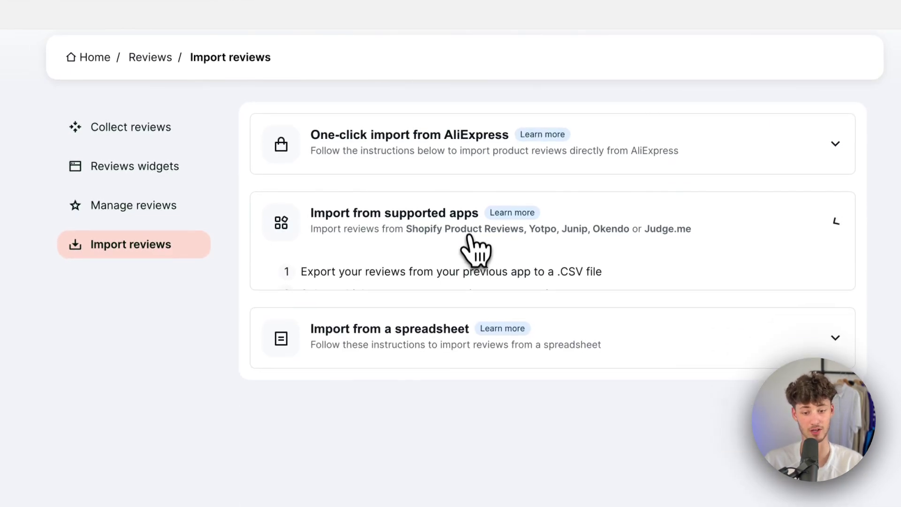
click(419, 317)
click(419, 318)
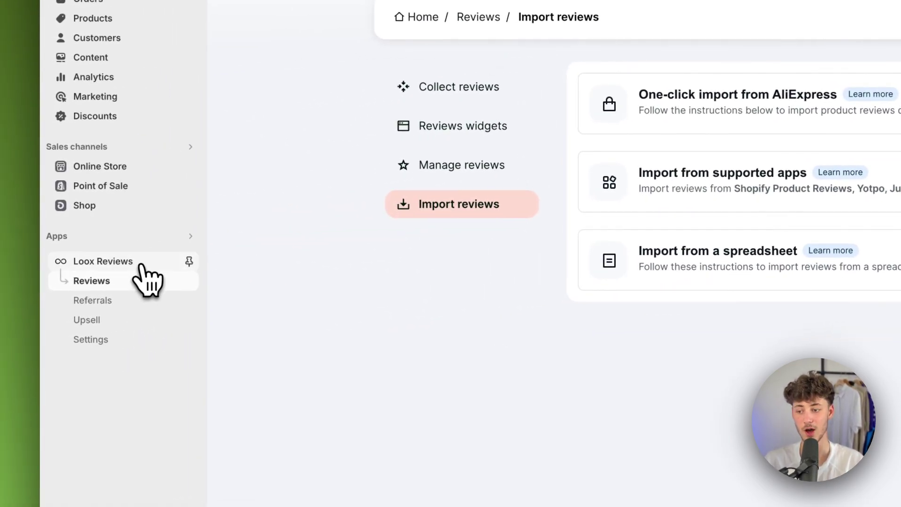
- View the Loox dashboard and its list of managed reviews
click(141, 265)
scroll(526, 305, down, 5)
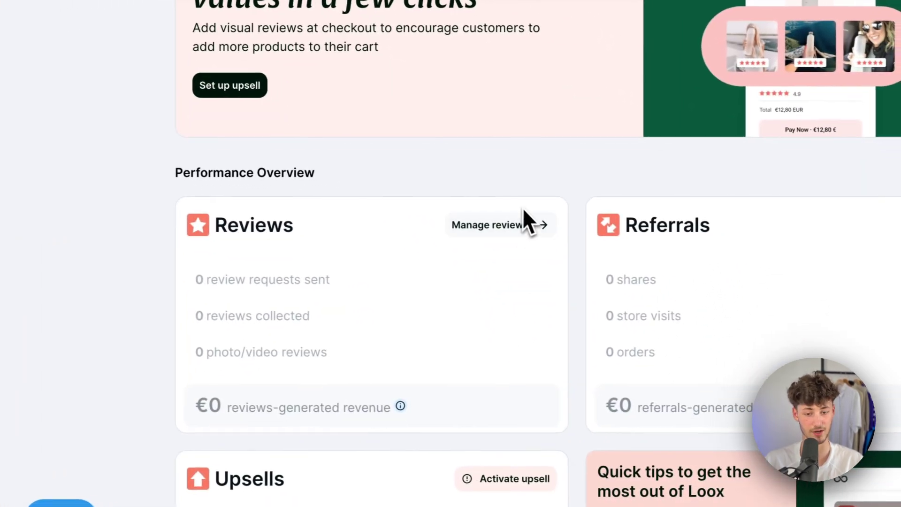
click(522, 217)
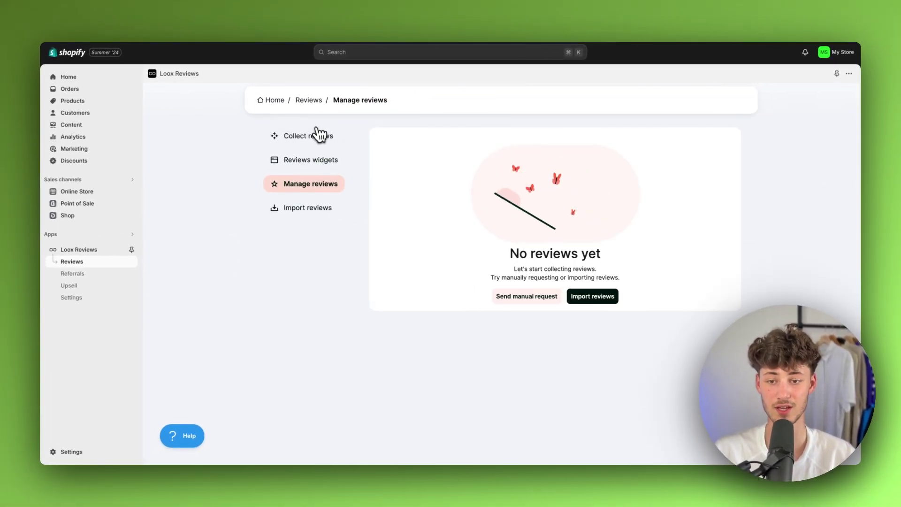
- Look through the Collect reviews settings, then go to the Reviews widgets page
click(318, 136)
scroll(454, 201, down, 2)
scroll(454, 201, up, 2)
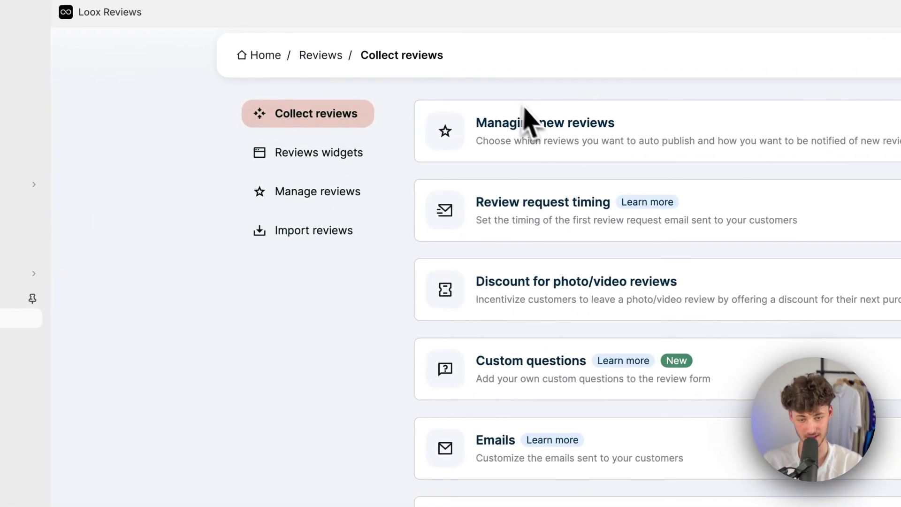
scroll(514, 115, down, 3)
scroll(517, 115, up, 3)
scroll(477, 477, down, 3)
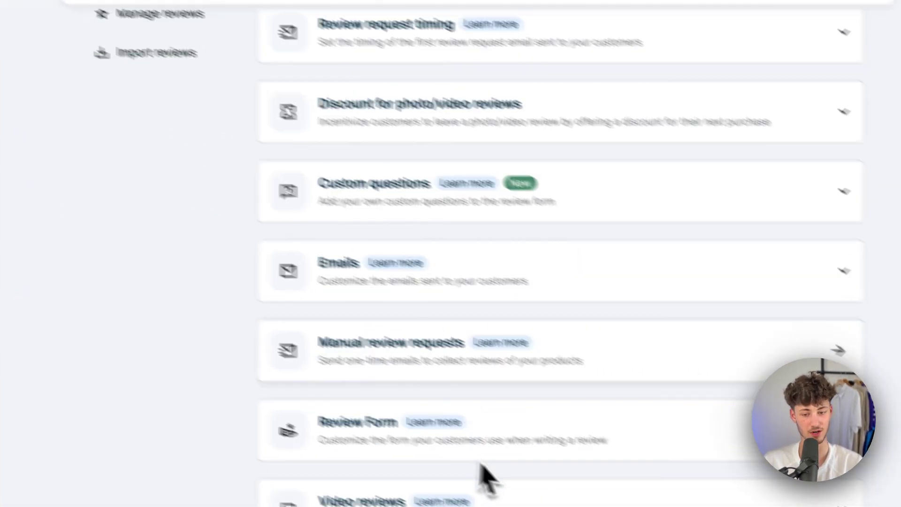
scroll(397, 431, up, 3)
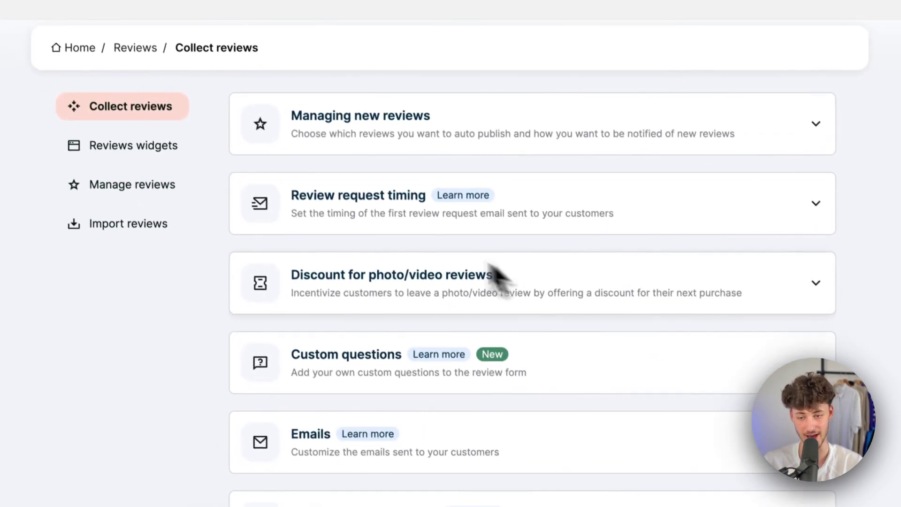
click(331, 205)
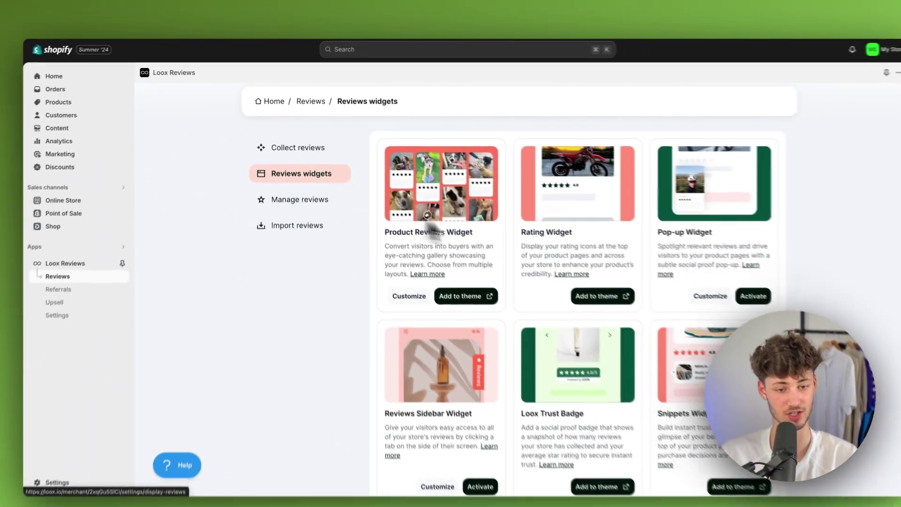
scroll(458, 206, down, 3)
scroll(456, 205, up, 3)
scroll(553, 234, down, 3)
scroll(658, 266, down, 5)
scroll(658, 265, up, 8)
scroll(657, 265, down, 8)
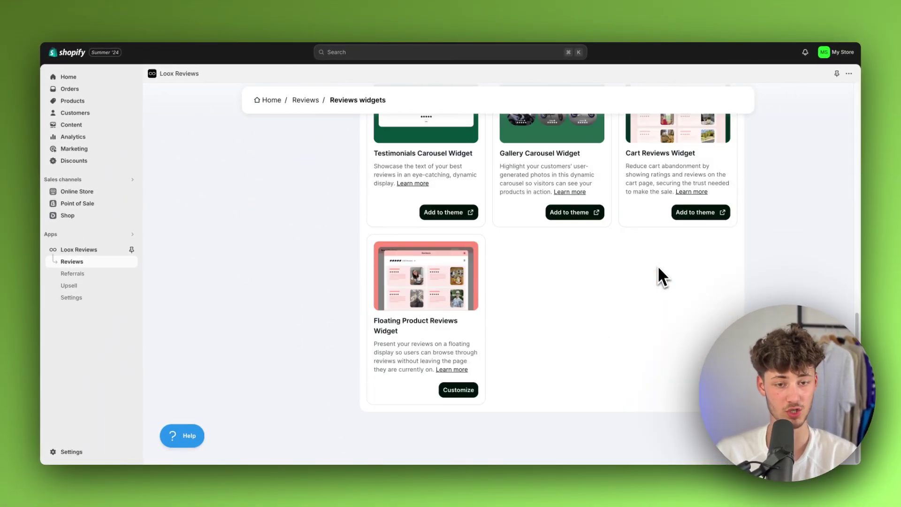
scroll(658, 267, up, 10)
scroll(658, 268, down, 5)
scroll(658, 267, up, 1)
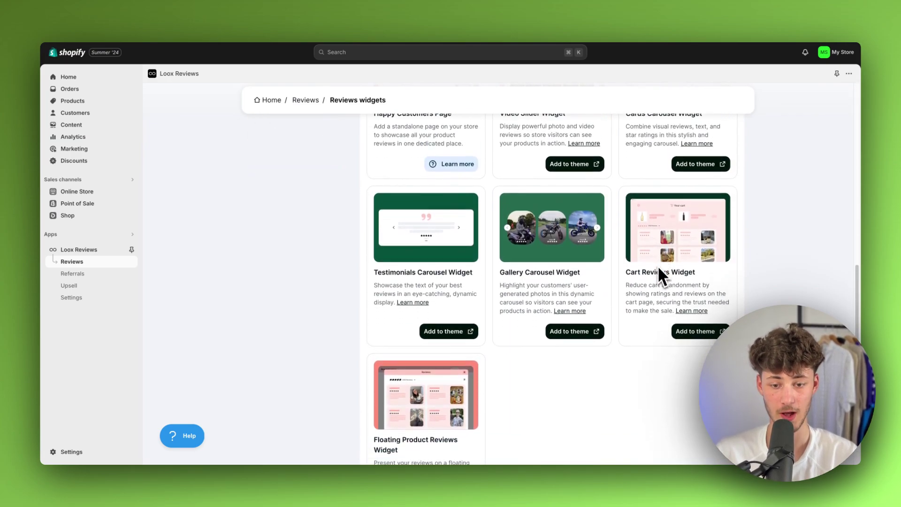
scroll(658, 266, down, 4)
scroll(658, 266, up, 2)
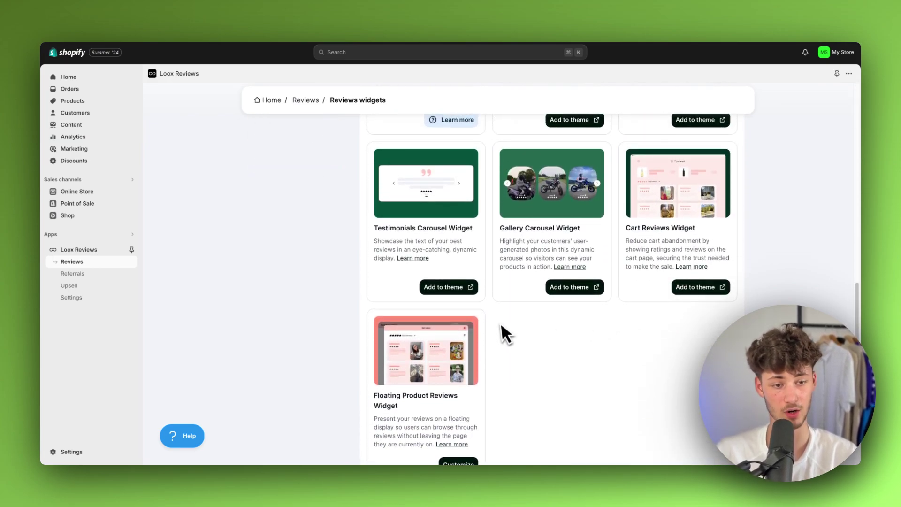
scroll(507, 338, down, 1)
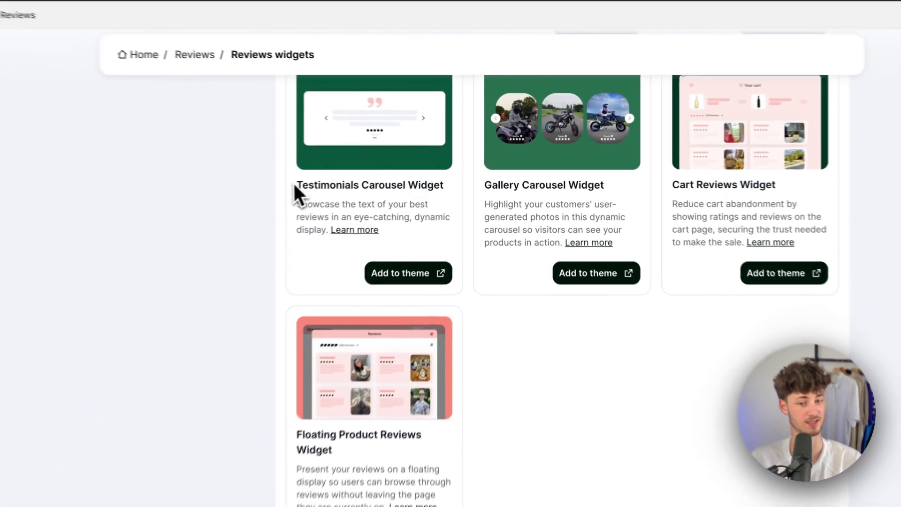
drag(294, 185, 460, 195)
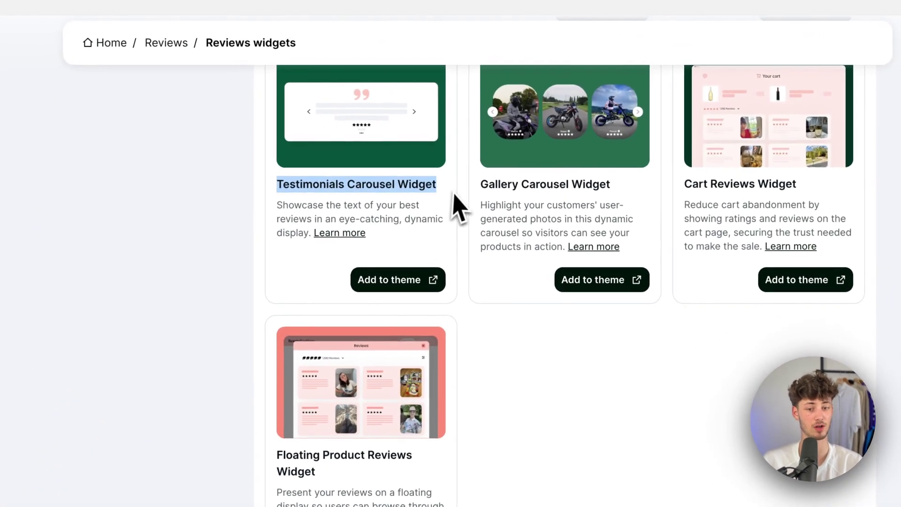
click(409, 192)
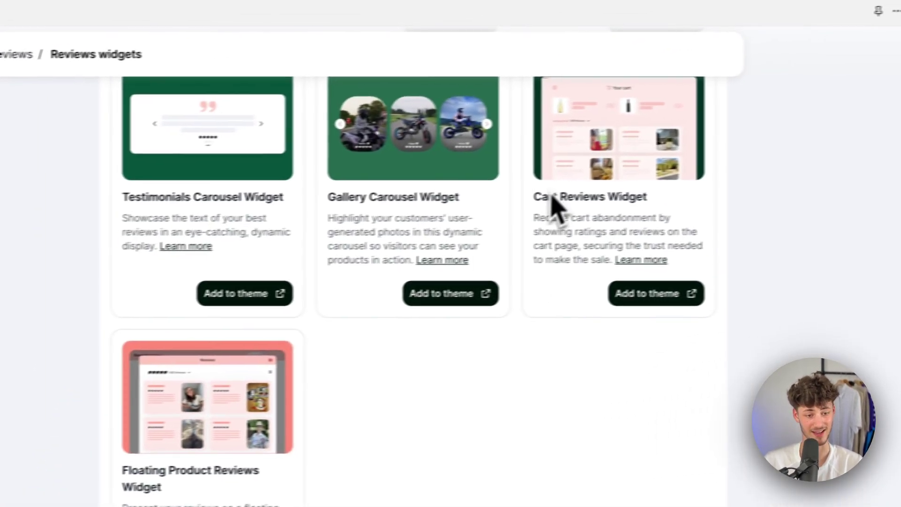
drag(552, 197, 650, 199)
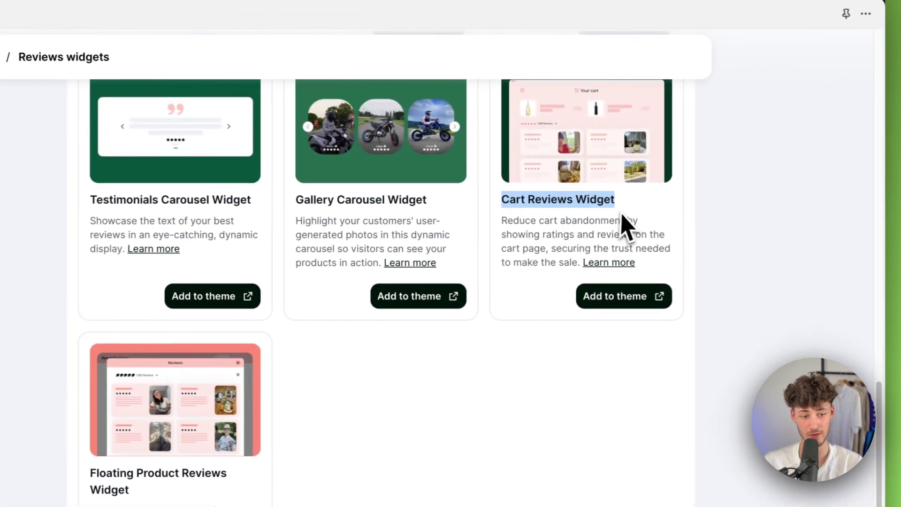
scroll(622, 228, up, 4)
scroll(622, 228, up, 5)
scroll(622, 228, up, 4)
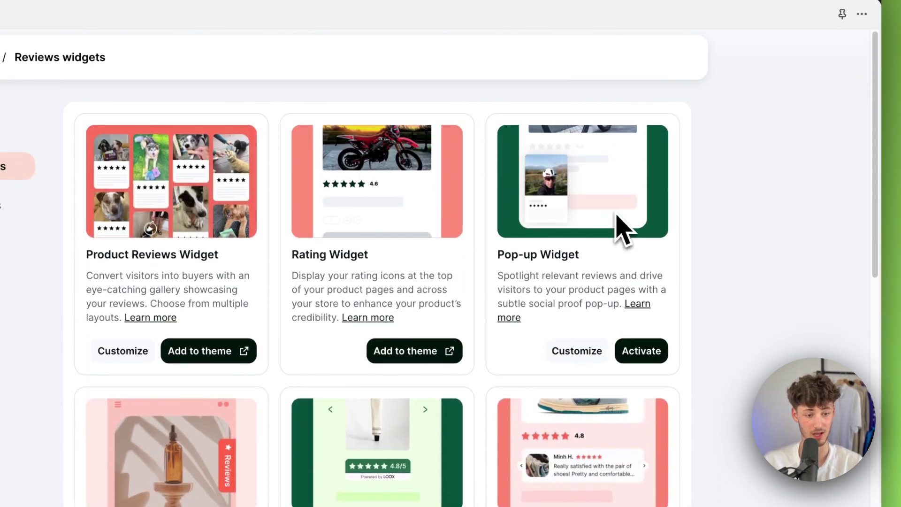
scroll(657, 282, down, 4)
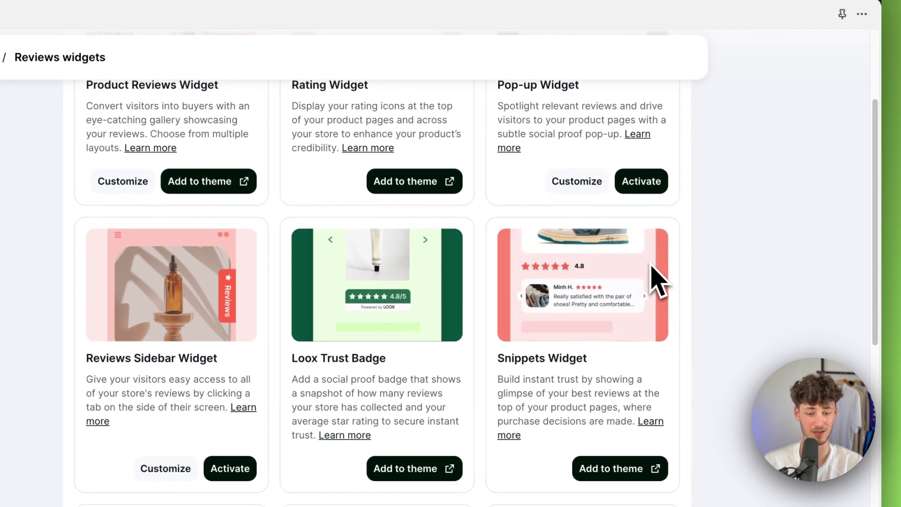
scroll(655, 286, up, 4)
scroll(654, 286, down, 4)
scroll(655, 287, down, 2)
drag(482, 237, 653, 255)
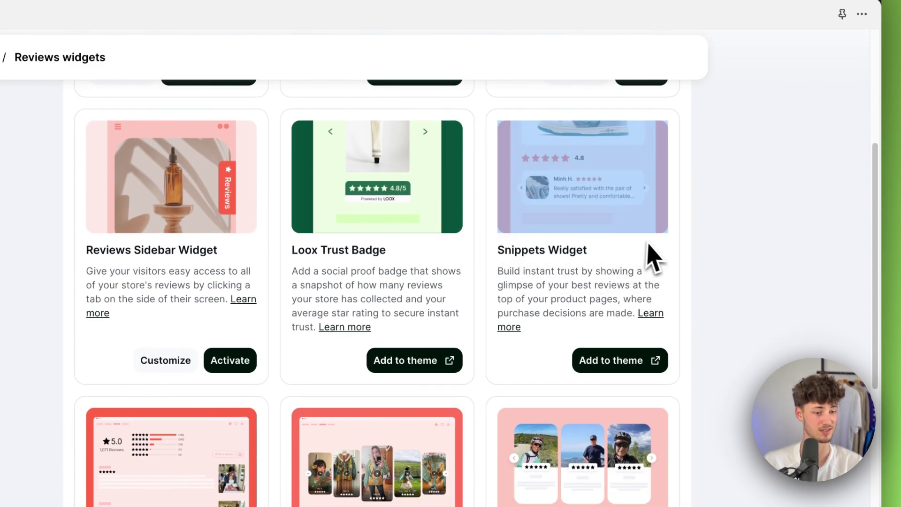
click(555, 249)
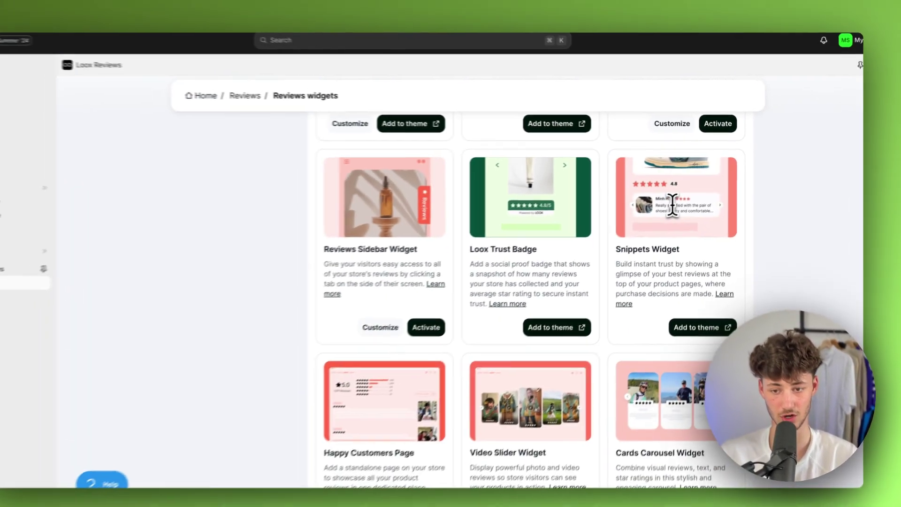
scroll(388, 238, down, 2)
scroll(388, 238, down, 2)
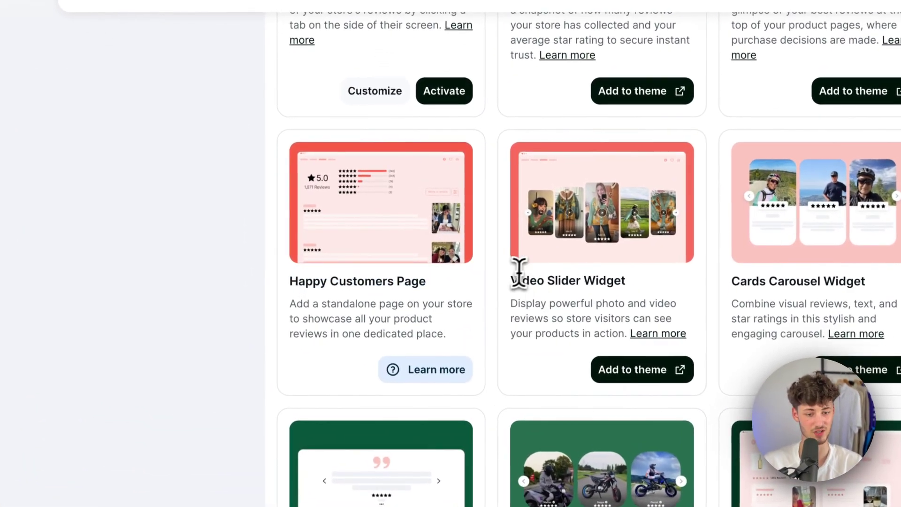
drag(497, 279, 573, 280)
scroll(643, 293, down, 3)
scroll(553, 408, down, 5)
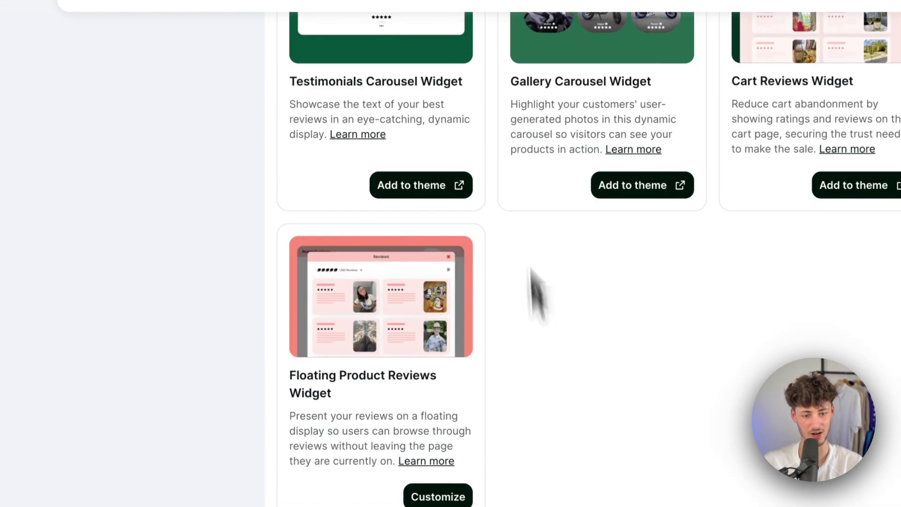
drag(515, 111, 590, 117)
drag(307, 382, 352, 396)
click(510, 256)
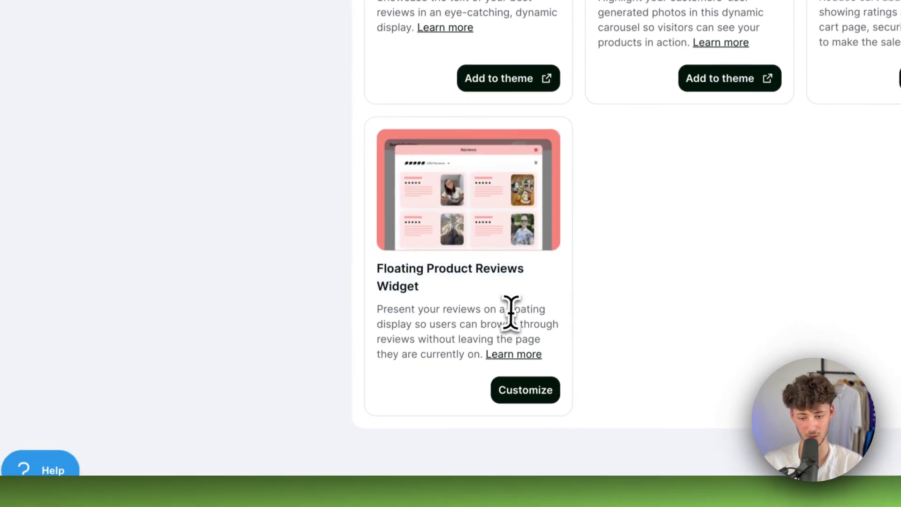
scroll(510, 281, up, 2)
scroll(511, 306, up, 6)
scroll(512, 309, down, 8)
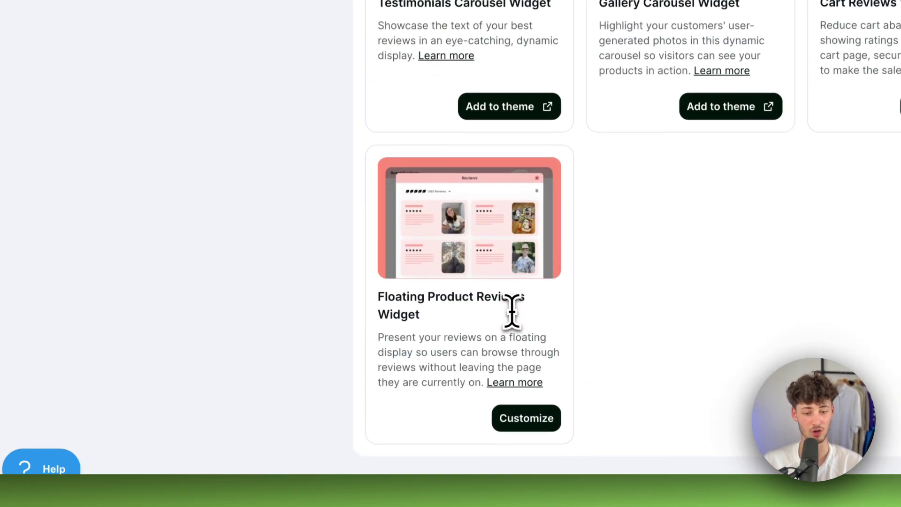
scroll(513, 252, up, 4)
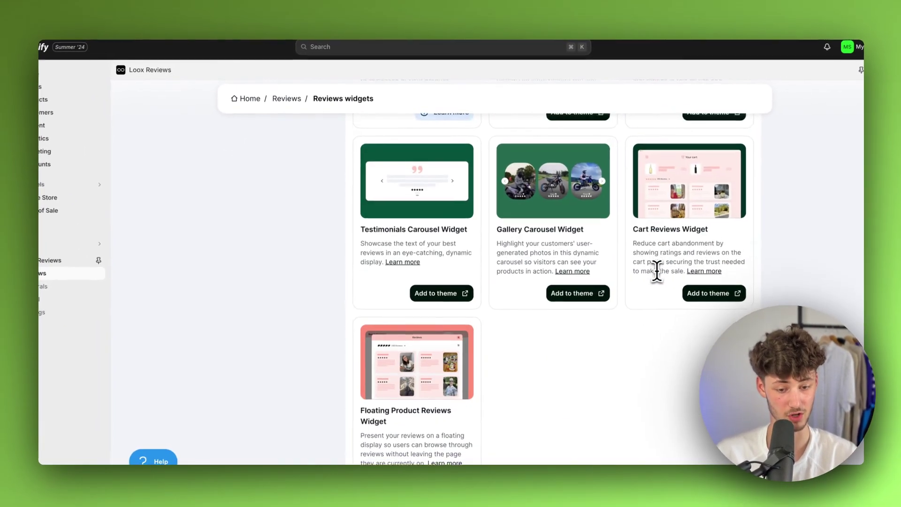
scroll(656, 271, down, 2)
scroll(655, 271, up, 3)
scroll(655, 272, up, 4)
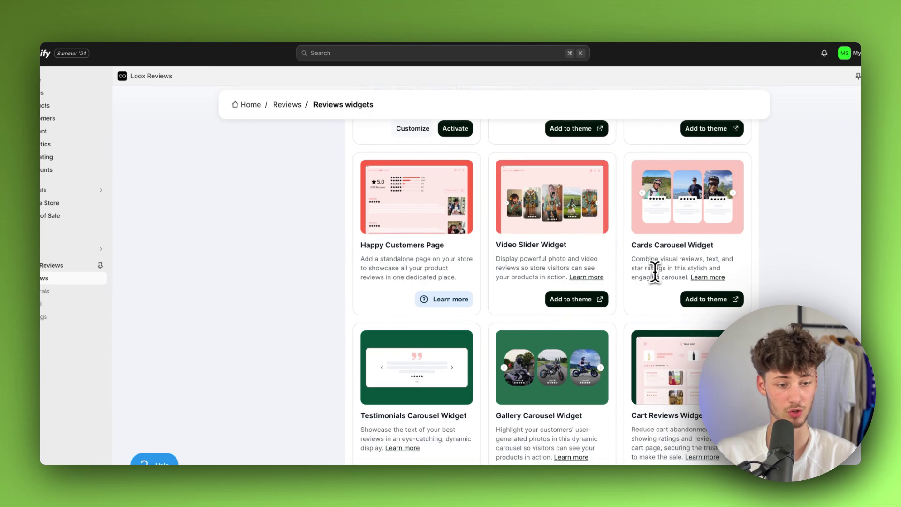
scroll(654, 271, up, 1)
scroll(655, 271, up, 2)
scroll(655, 271, up, 2)
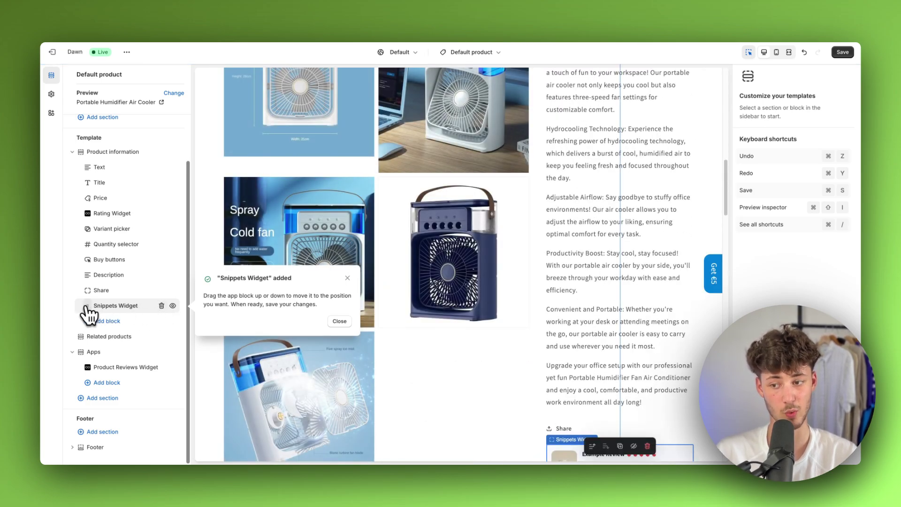
- Move the Snippets Widget block under Buy buttons and save the product template
drag(87, 307, 87, 274)
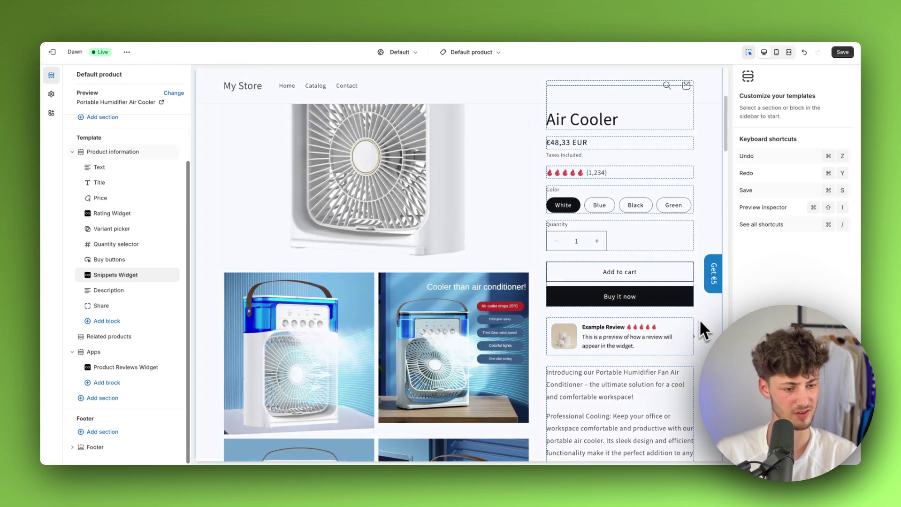
click(701, 322)
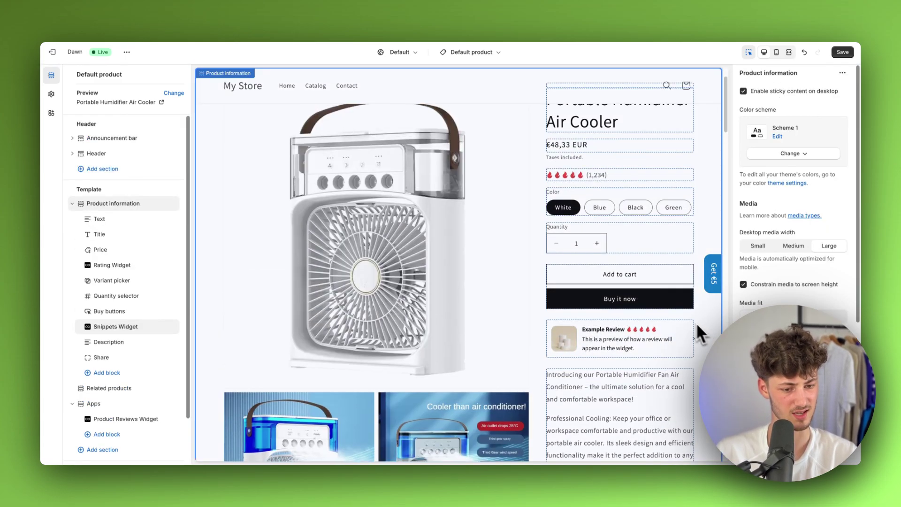
click(844, 53)
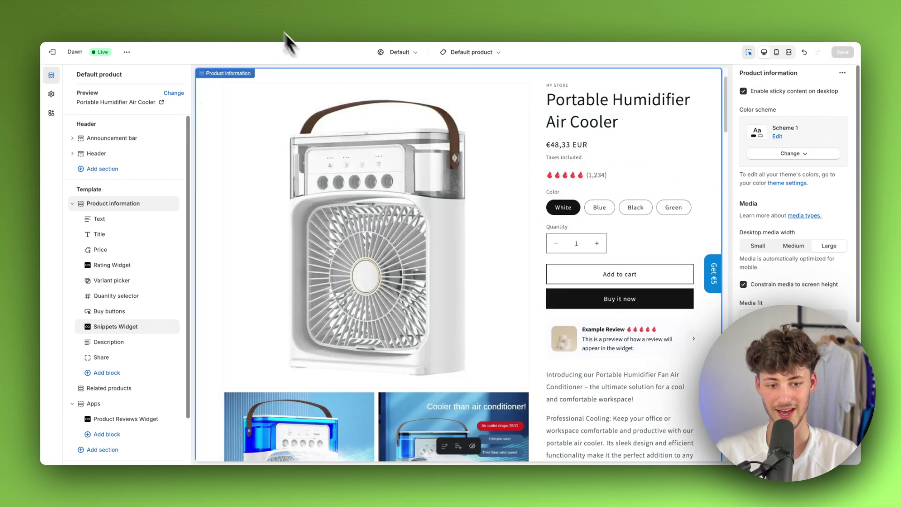
- Select the Snippets Widget and center its alignment
scroll(432, 227, down, 2)
click(653, 340)
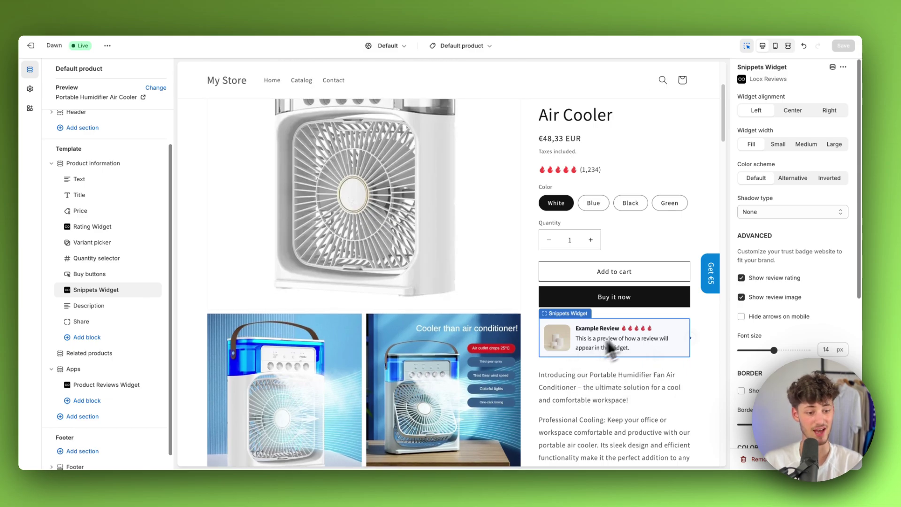
scroll(817, 188, down, 1)
scroll(833, 162, up, 1)
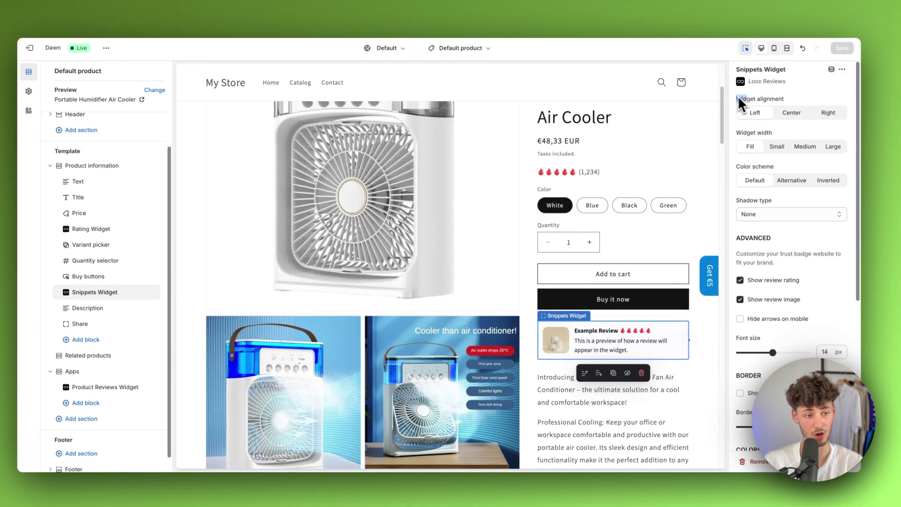
scroll(791, 98, down, 1)
click(792, 91)
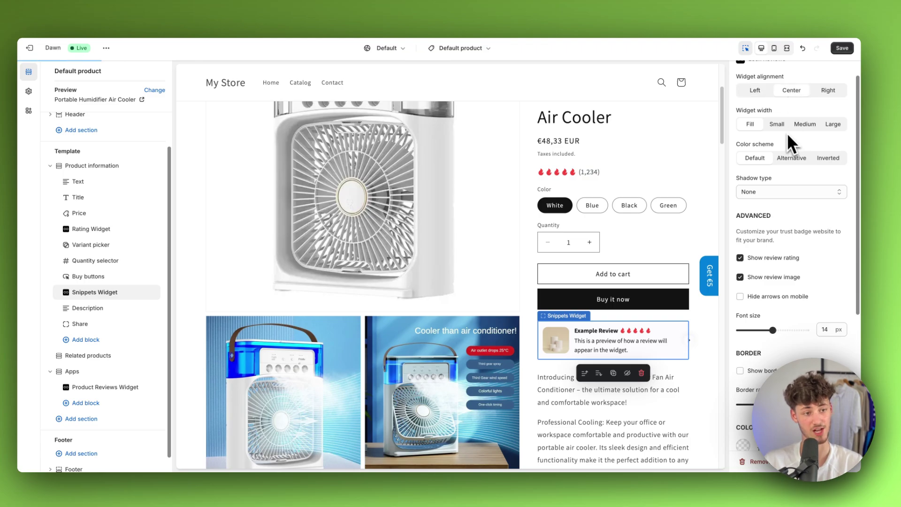
- Give the widget 15 px font, 32 px border radius and a #960000 background
scroll(813, 144, down, 4)
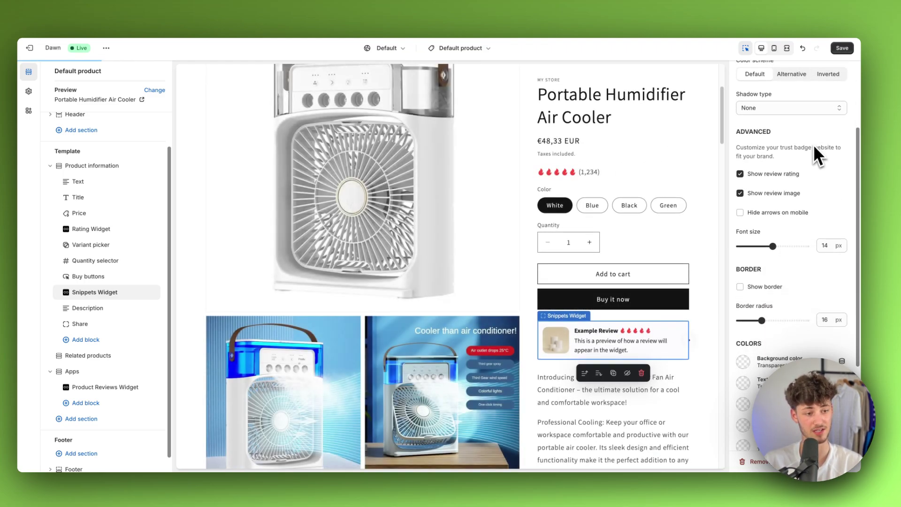
scroll(815, 147, down, 4)
click(790, 154)
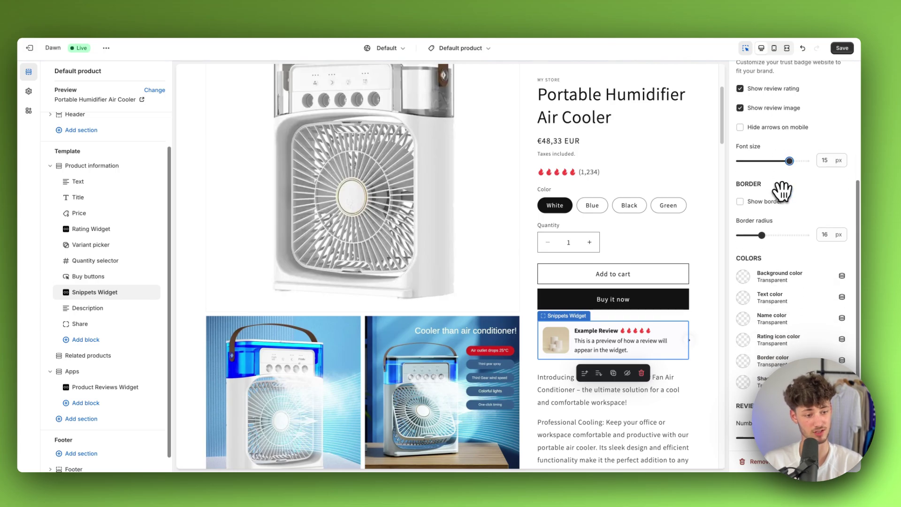
scroll(774, 202, down, 2)
drag(761, 193, 782, 193)
scroll(814, 217, down, 1)
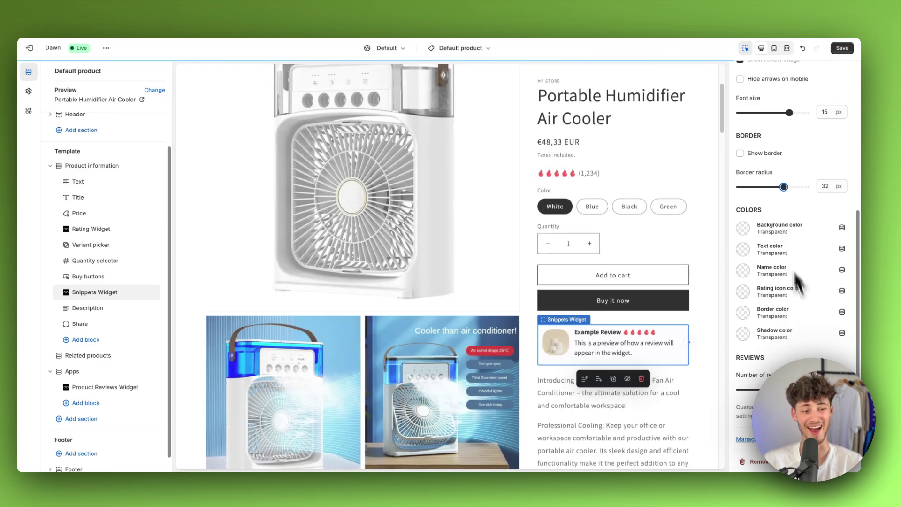
click(746, 230)
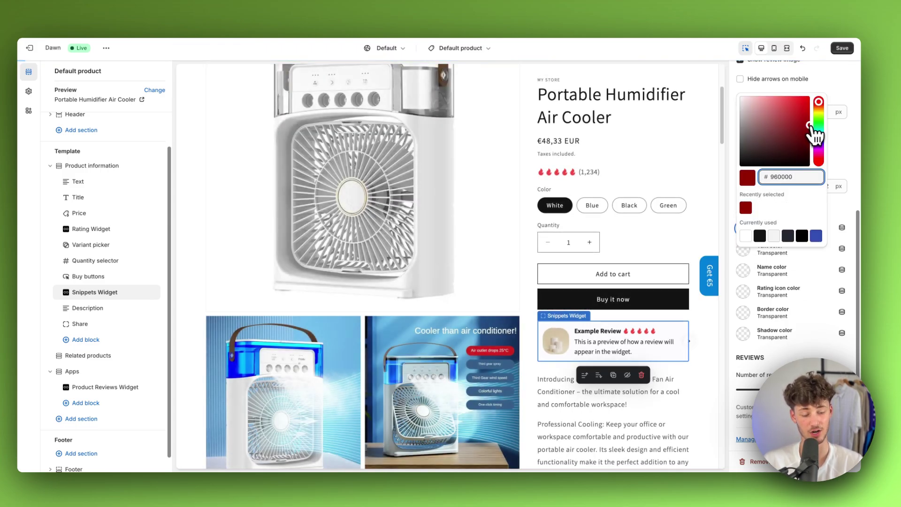
click(841, 81)
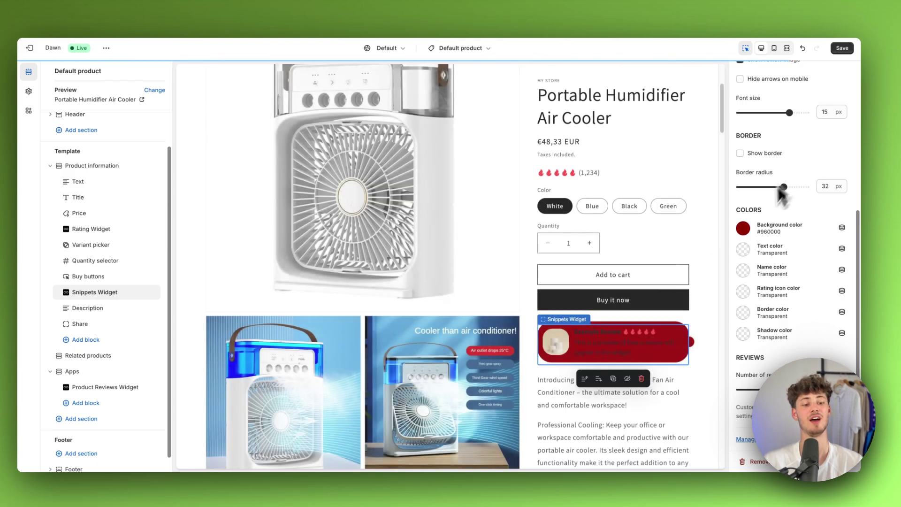